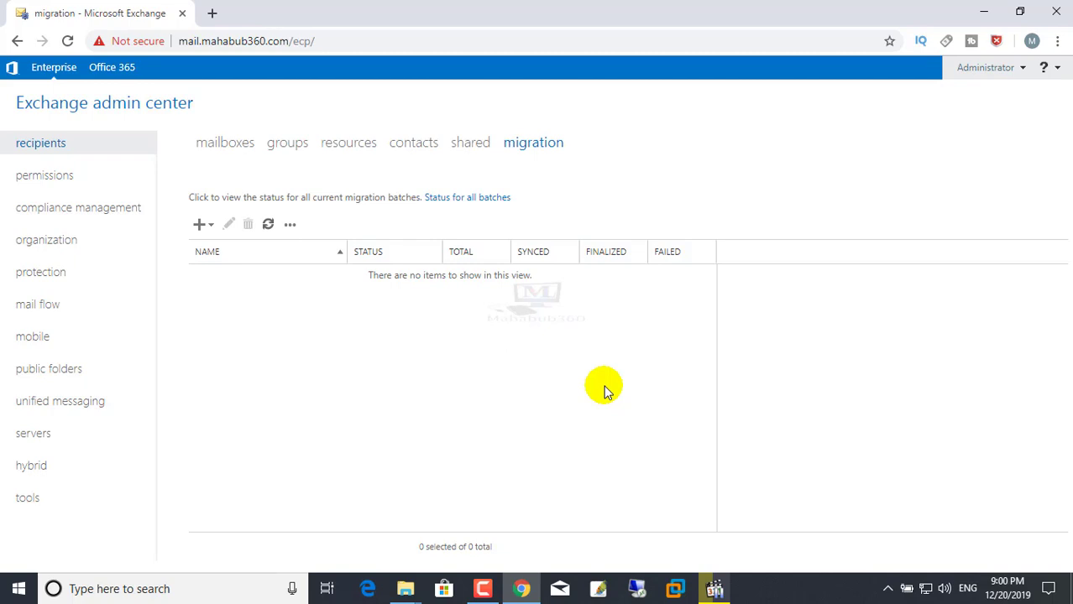
Open the web mailbox in a maximized Firefox window and review its Inbox and Deleted Items folders.
left_click(984, 12)
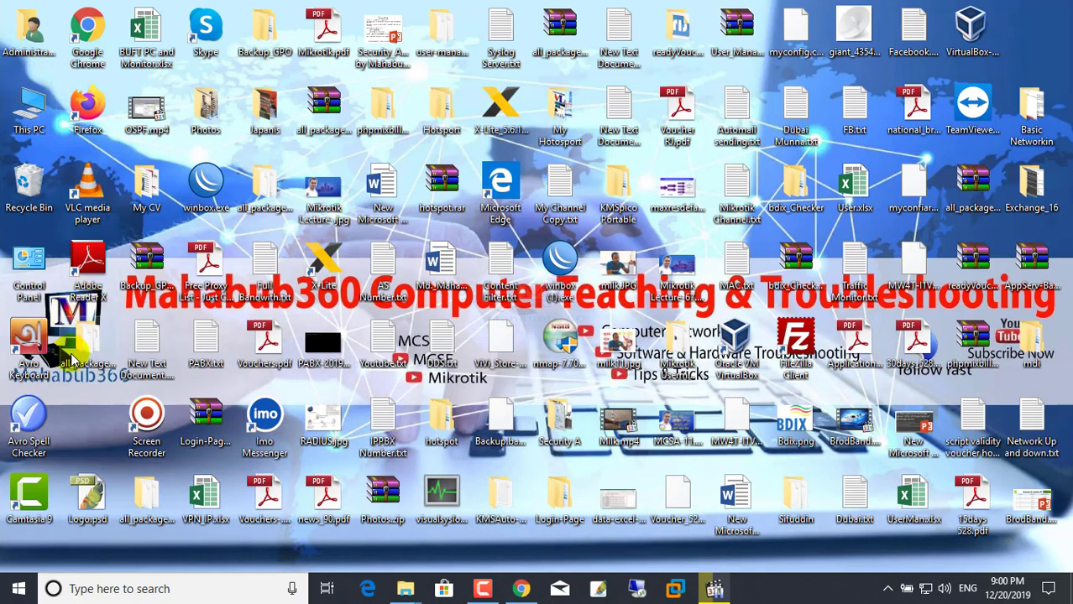
double_click(81, 115)
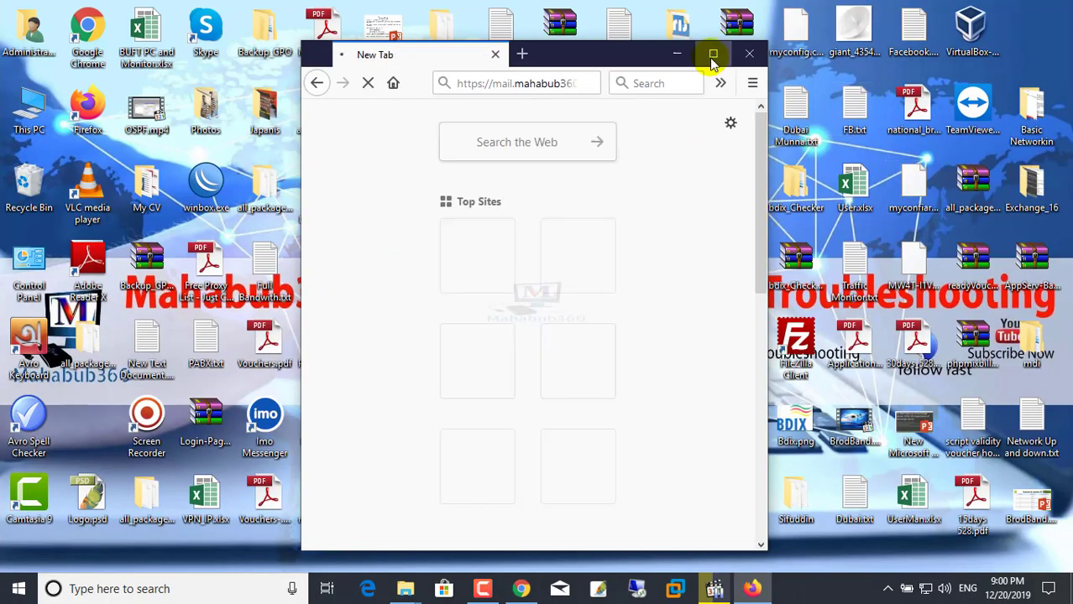
left_click(713, 52)
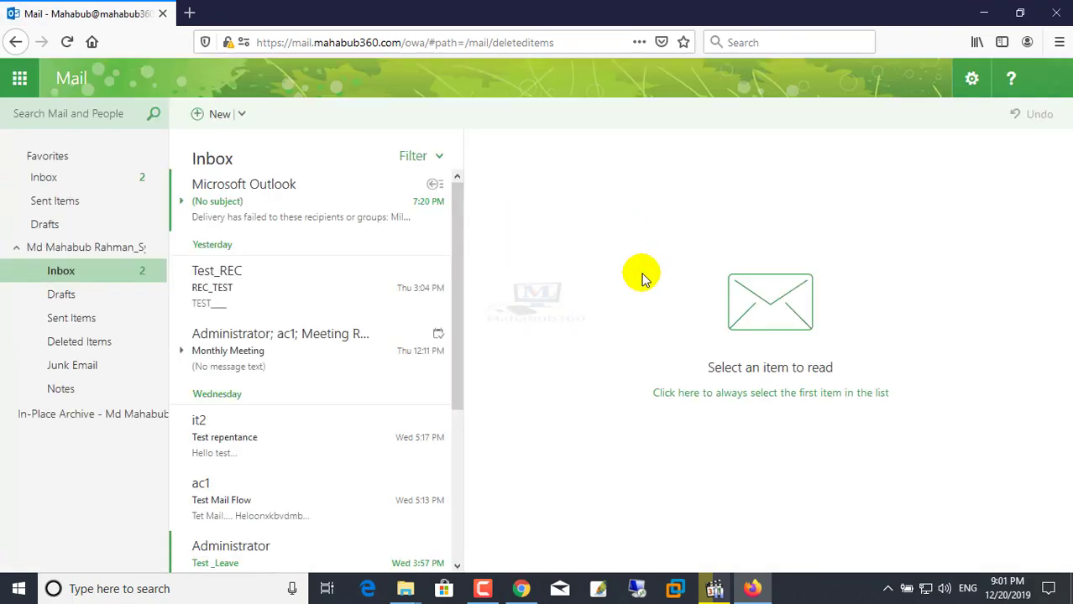
left_click(46, 178)
left_click(249, 207)
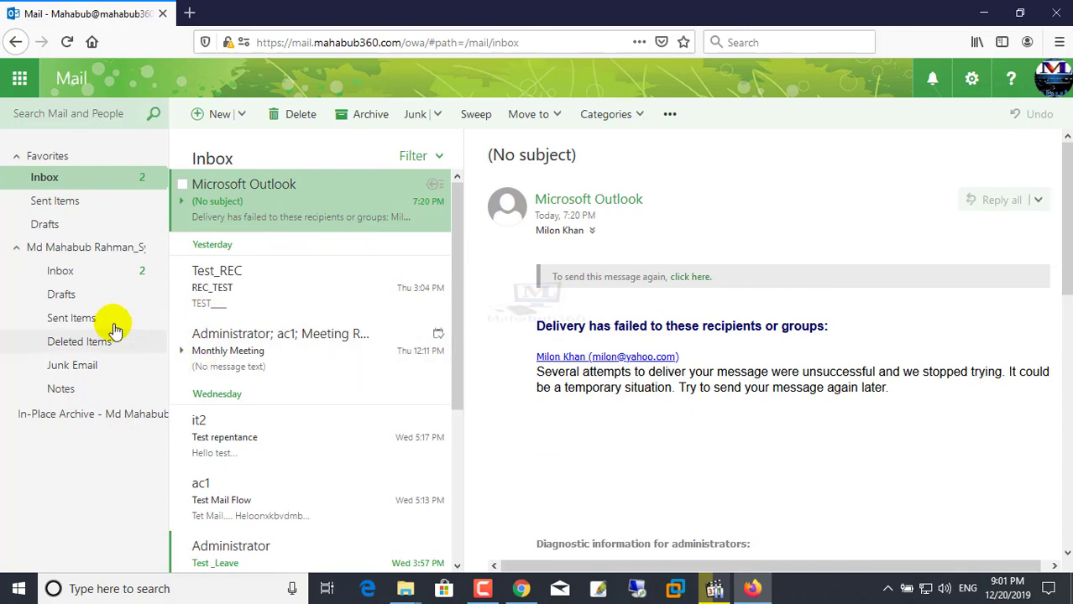
left_click(71, 345)
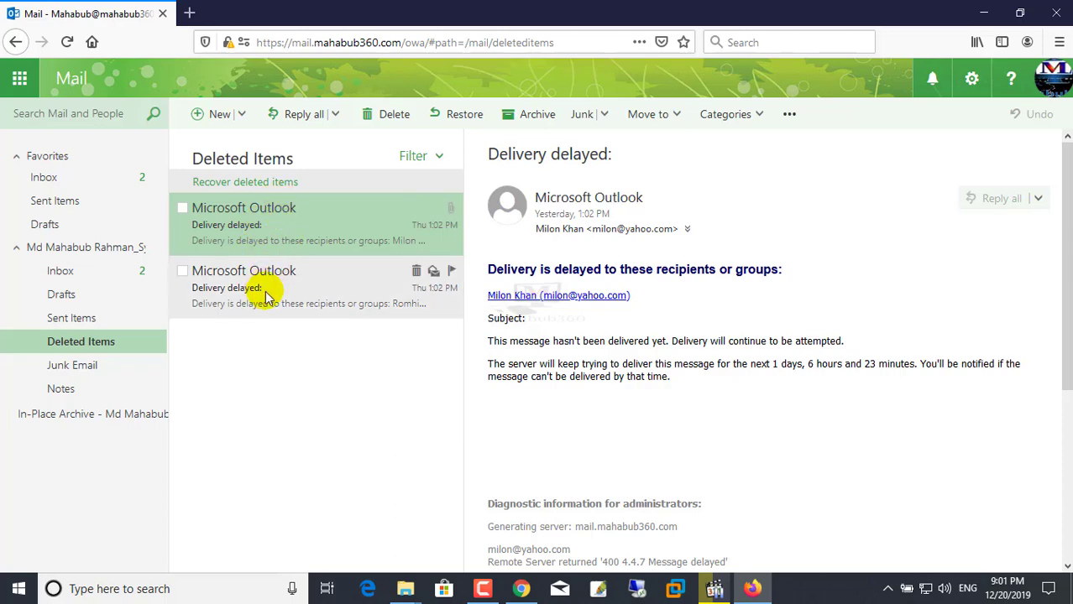
Delete the Microsoft Outlook "(No subject)" and Test_REC conversations from the Inbox and check the Deleted Items folder.
left_click(118, 178)
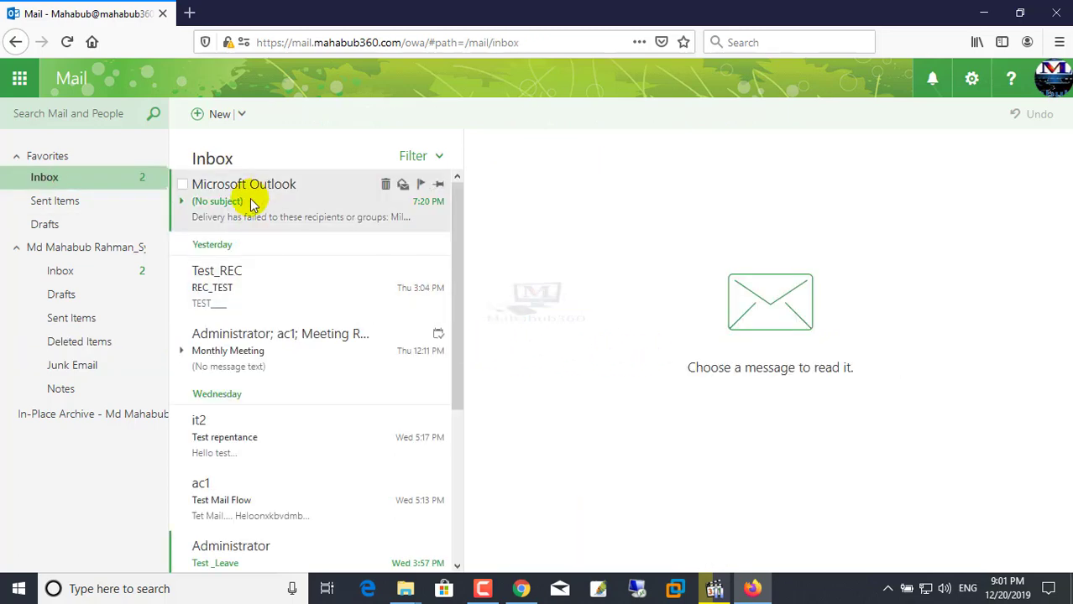
left_click(264, 225)
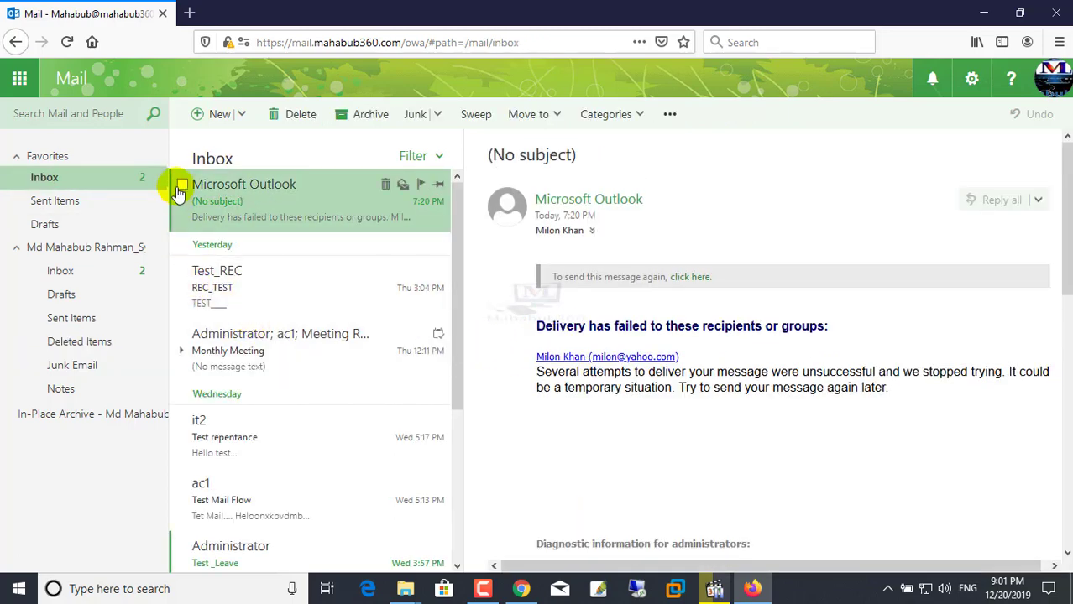
left_click(183, 270)
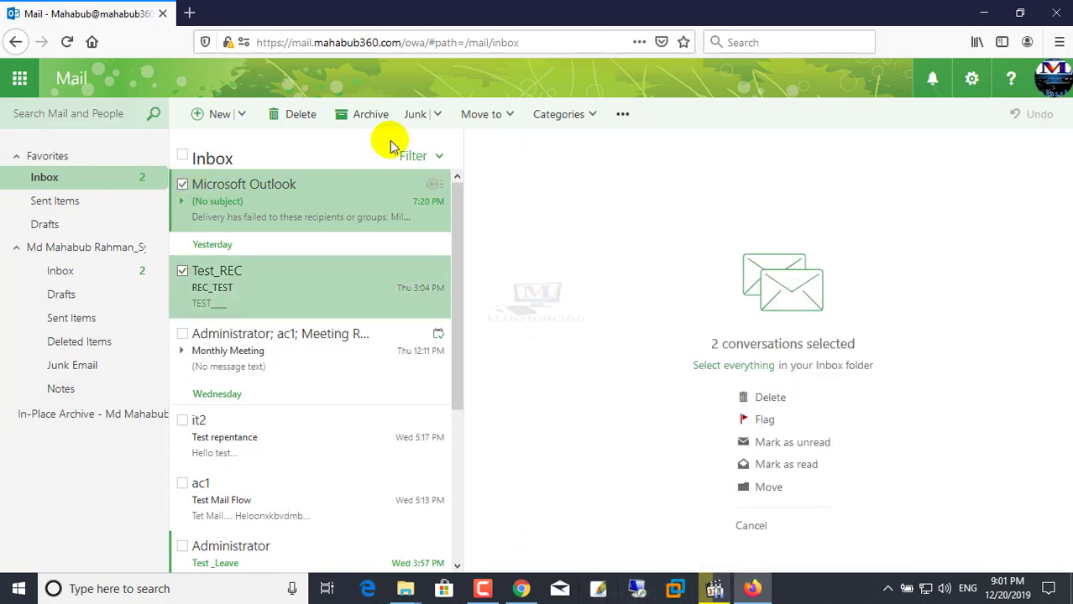
left_click(308, 130)
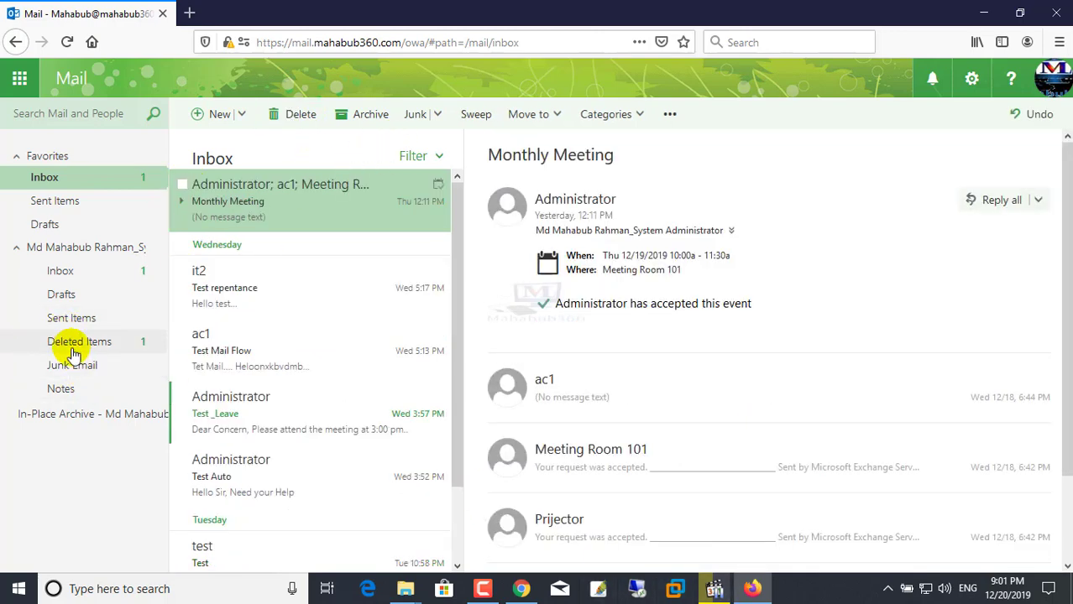
left_click(72, 349)
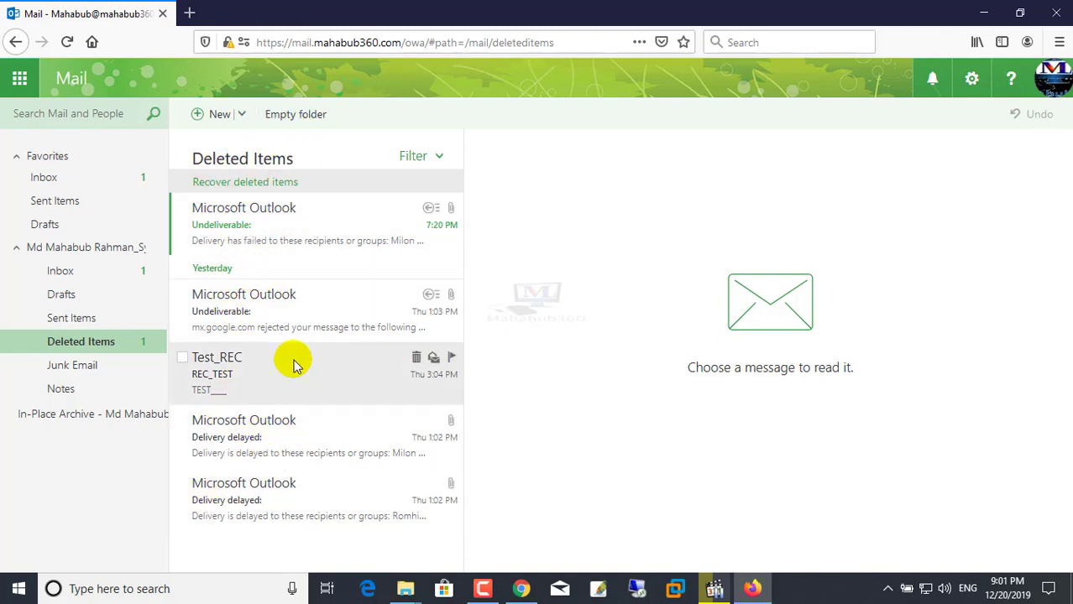
left_click(983, 13)
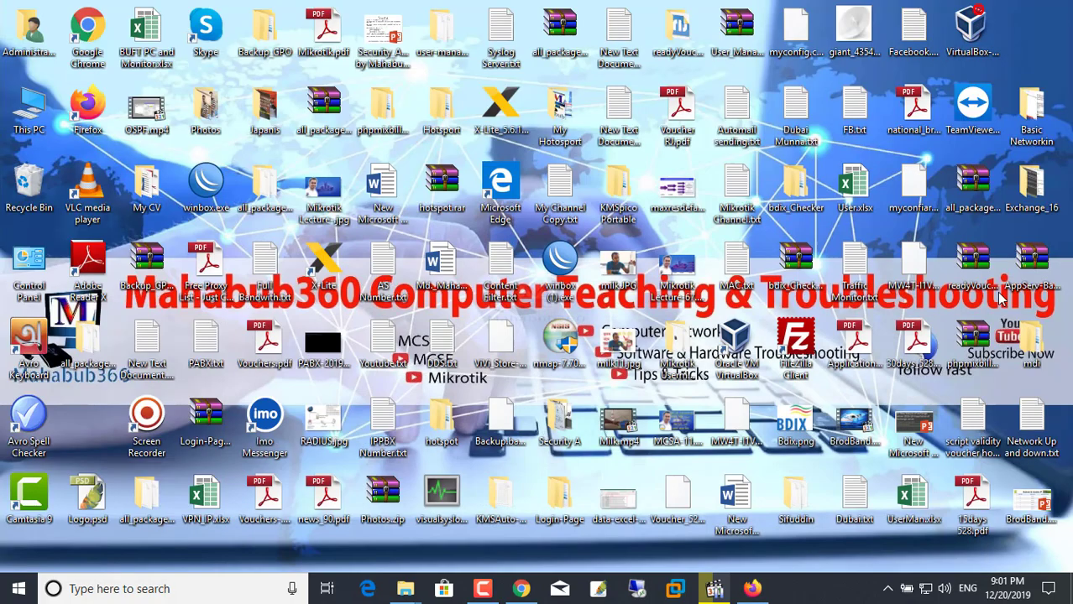
left_click(521, 588)
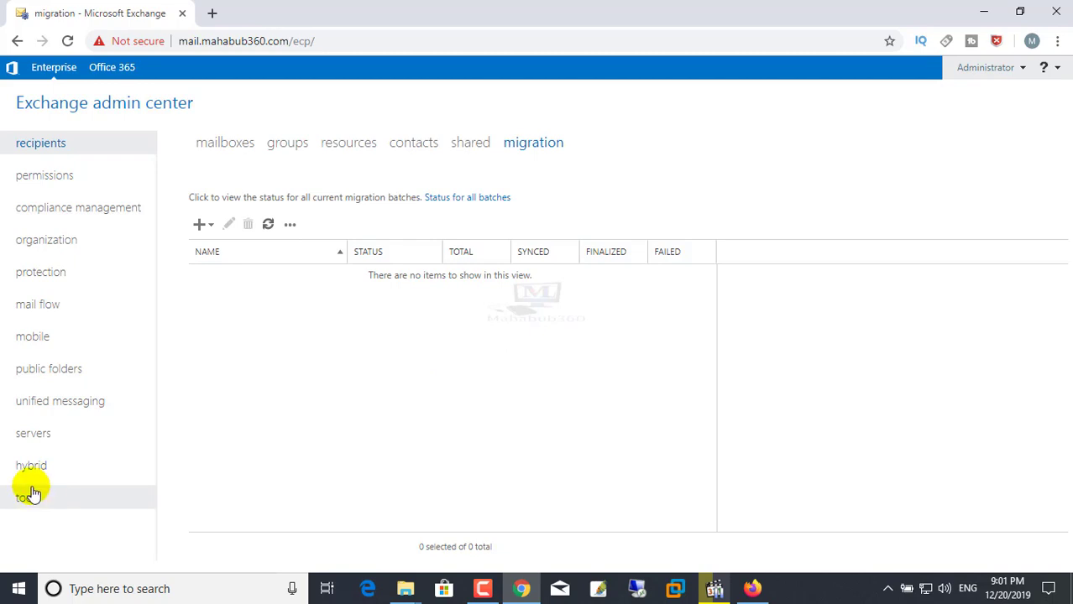
left_click(31, 437)
left_click(279, 146)
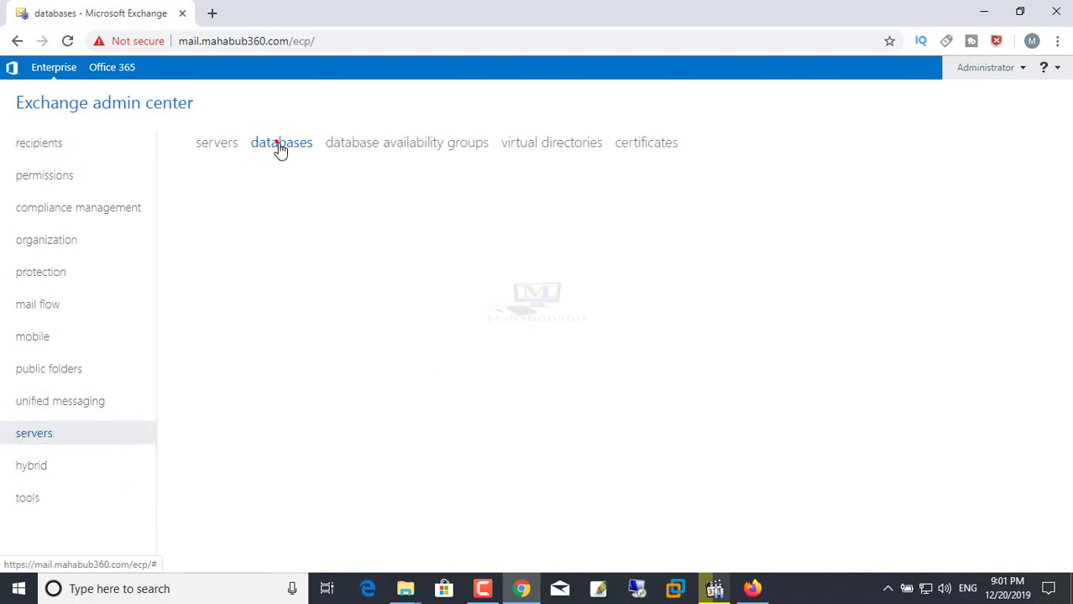
left_click(227, 276)
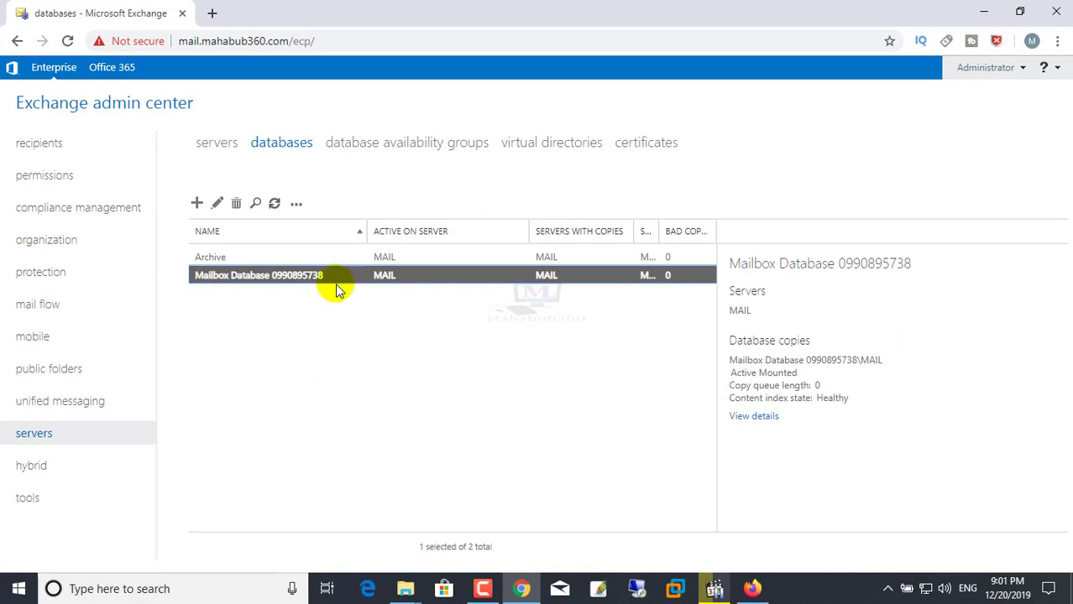
double_click(235, 278)
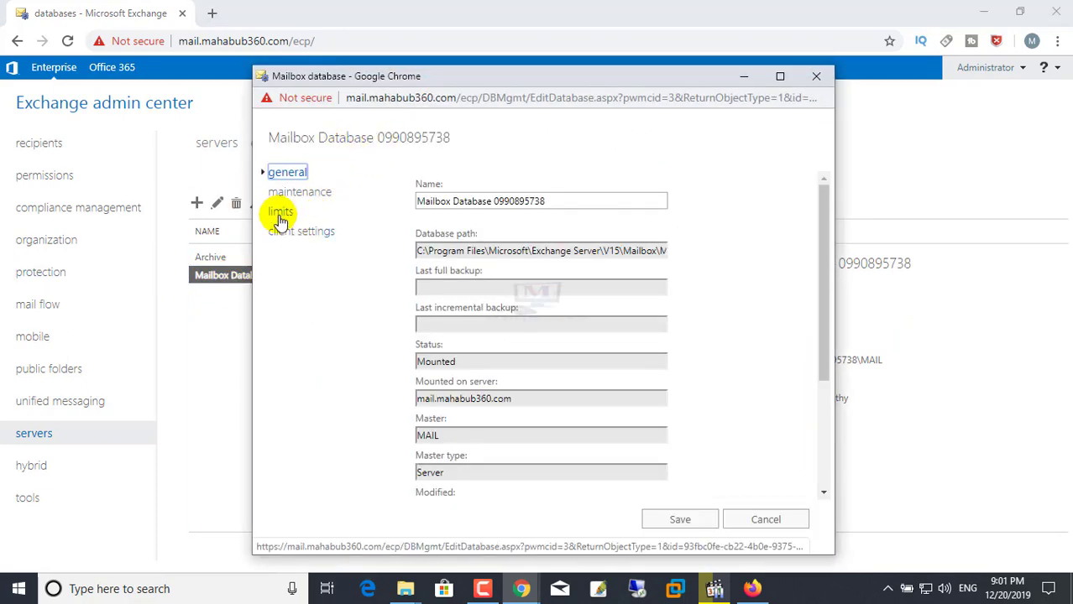
left_click(280, 215)
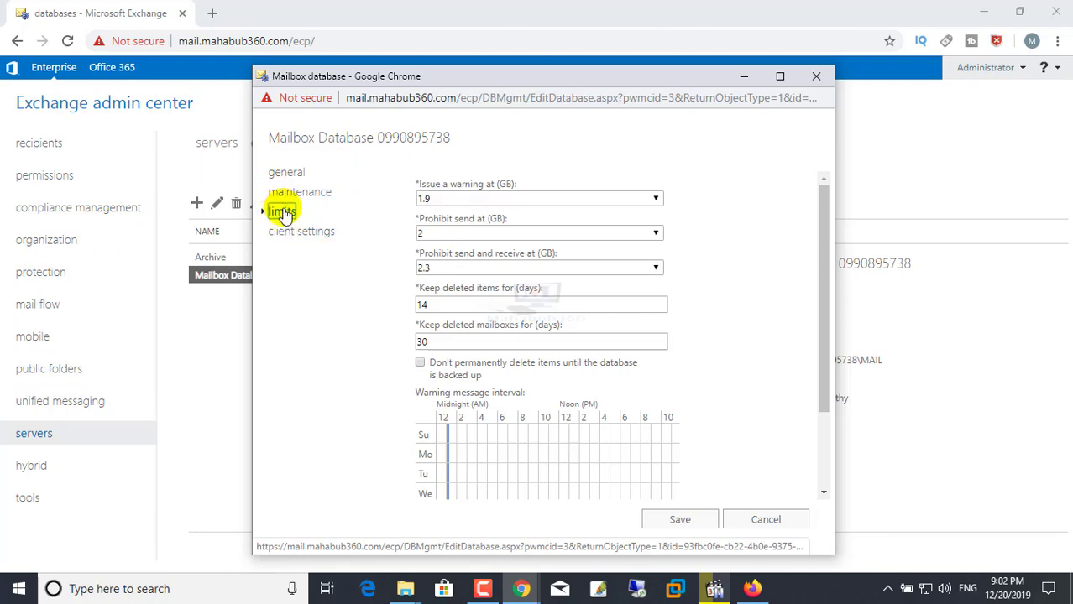
Examine the mailbox database's warning and send/receive quotas and its retention periods for deleted items and deleted mailboxes.
left_click(418, 185)
left_click_drag(418, 185, 546, 178)
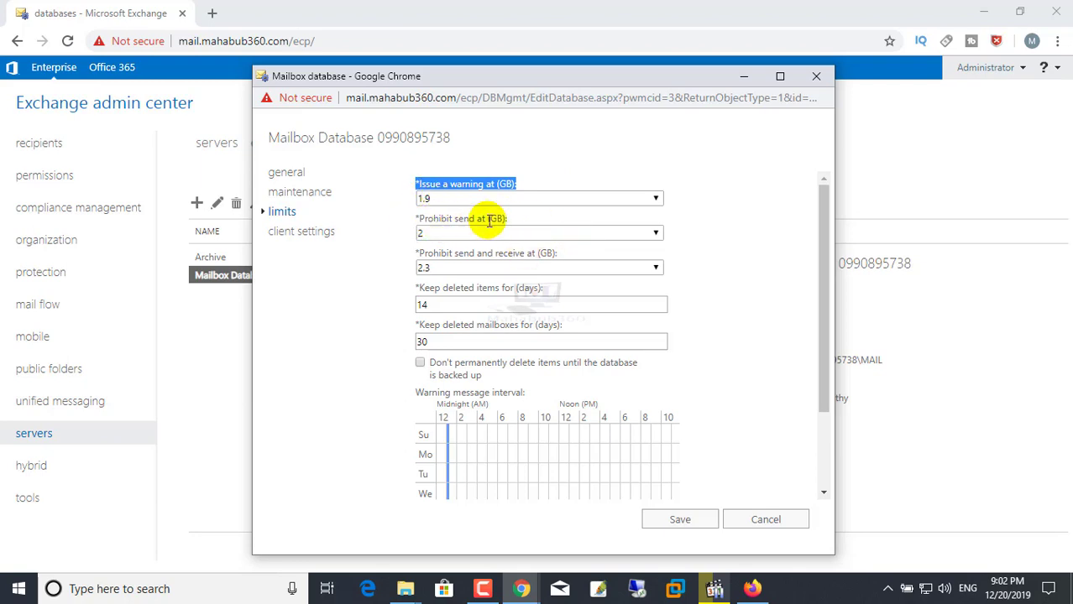
double_click(422, 233)
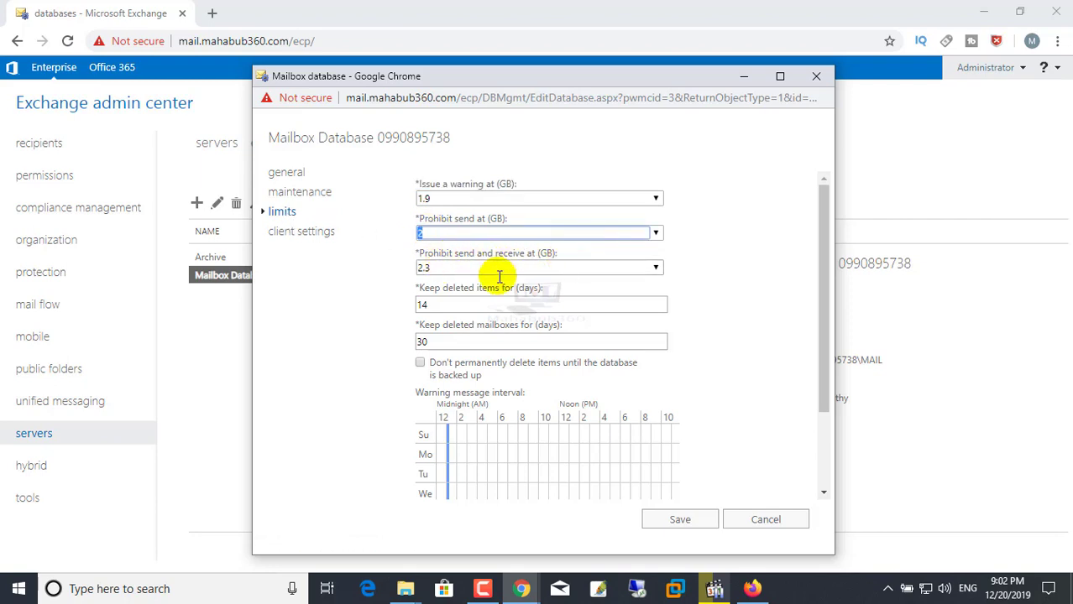
double_click(422, 267)
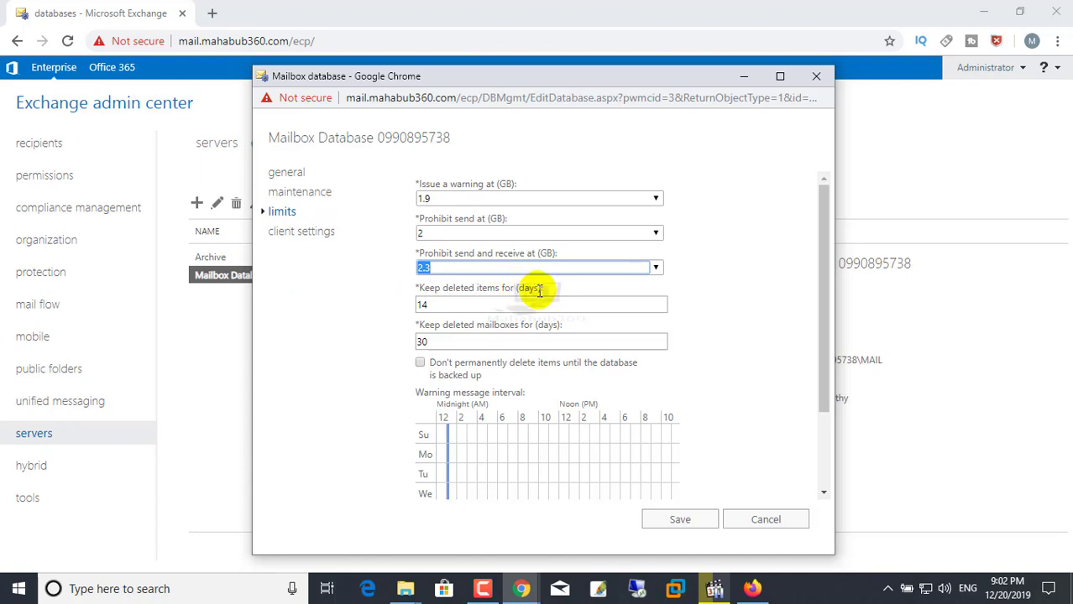
left_click_drag(426, 305, 367, 298)
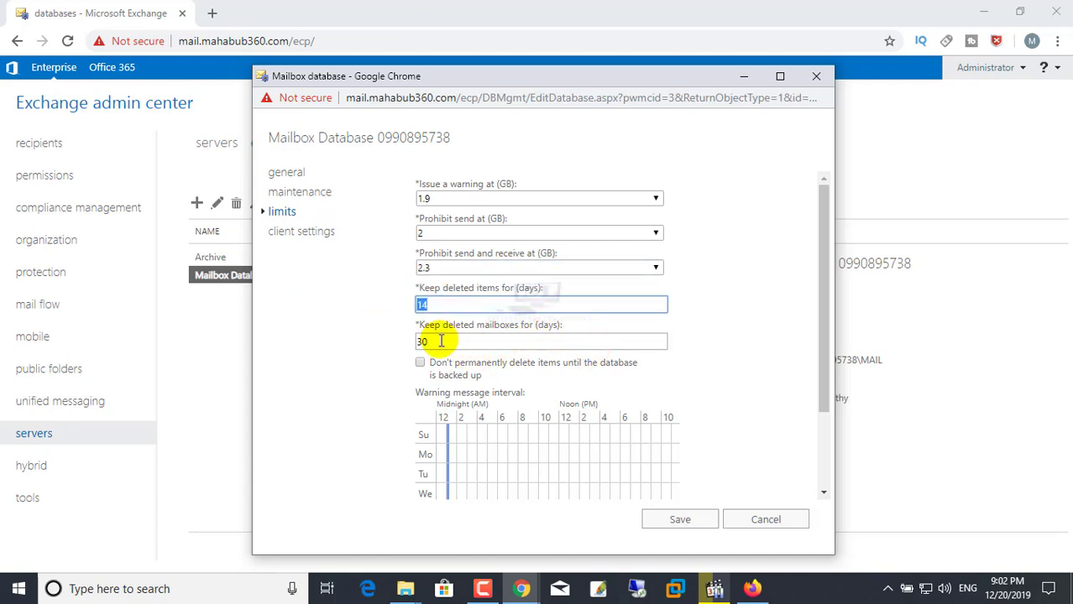
left_click_drag(424, 340, 513, 389)
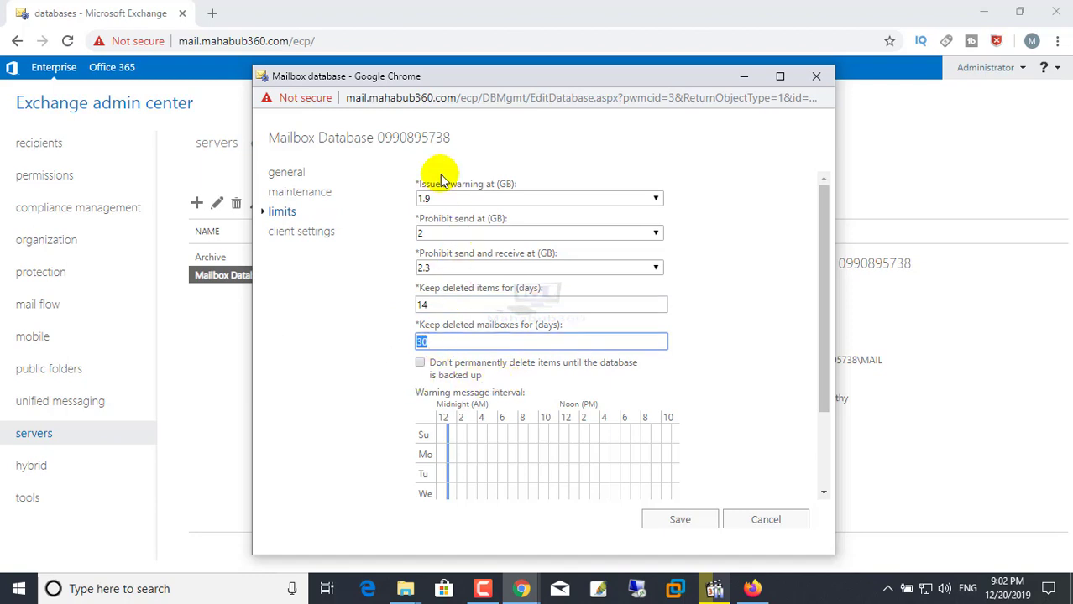
left_click(510, 304)
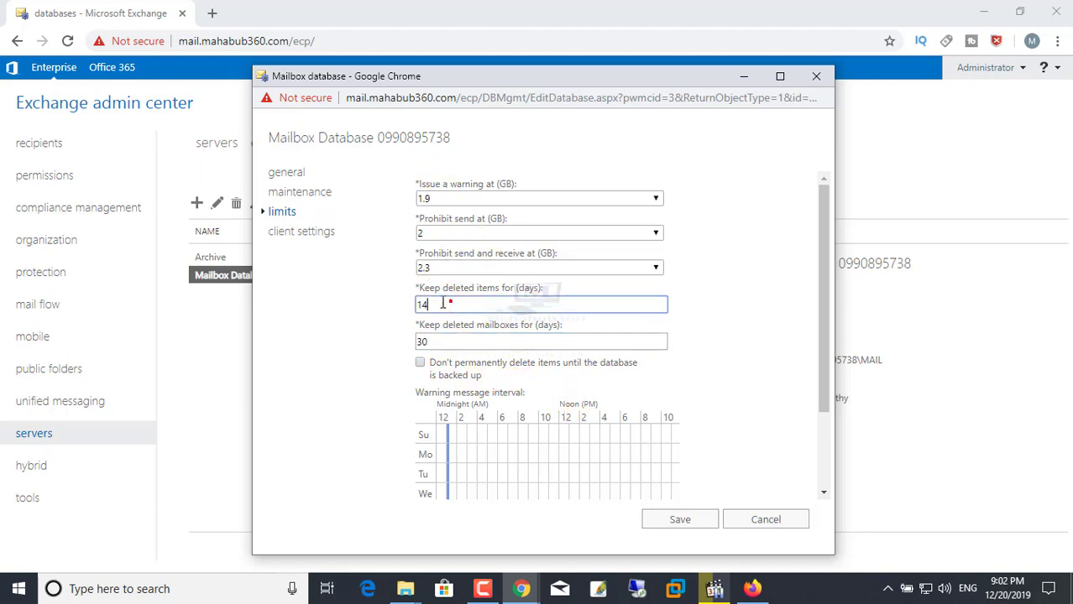
left_click_drag(511, 303, 375, 338)
left_click(340, 326)
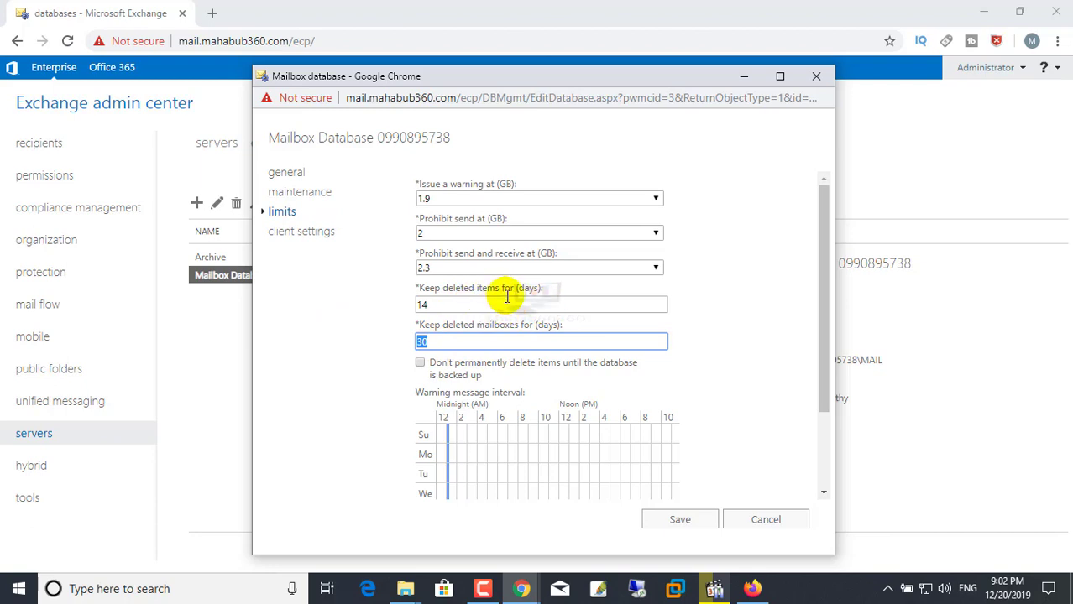
left_click(443, 305)
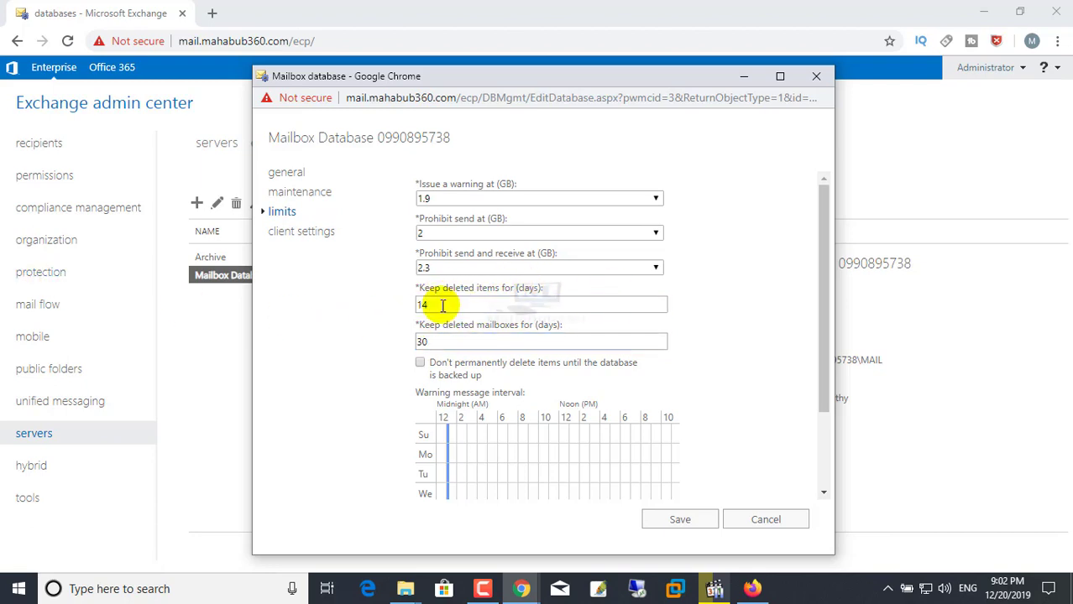
Set the mailbox database to keep deleted items for 30 days and save the limits.
double_click(441, 305)
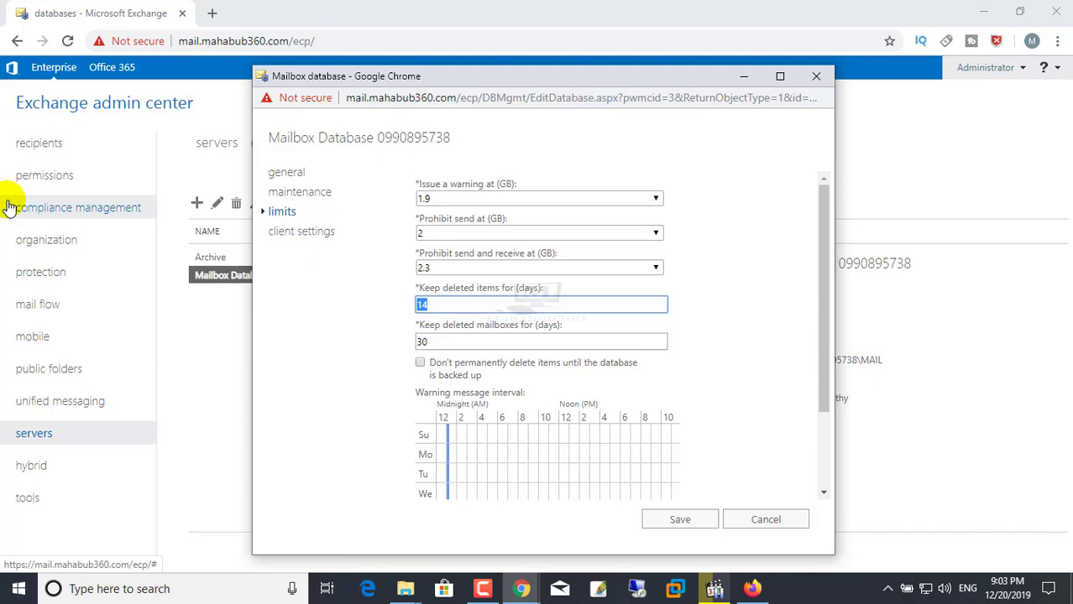
type("30")
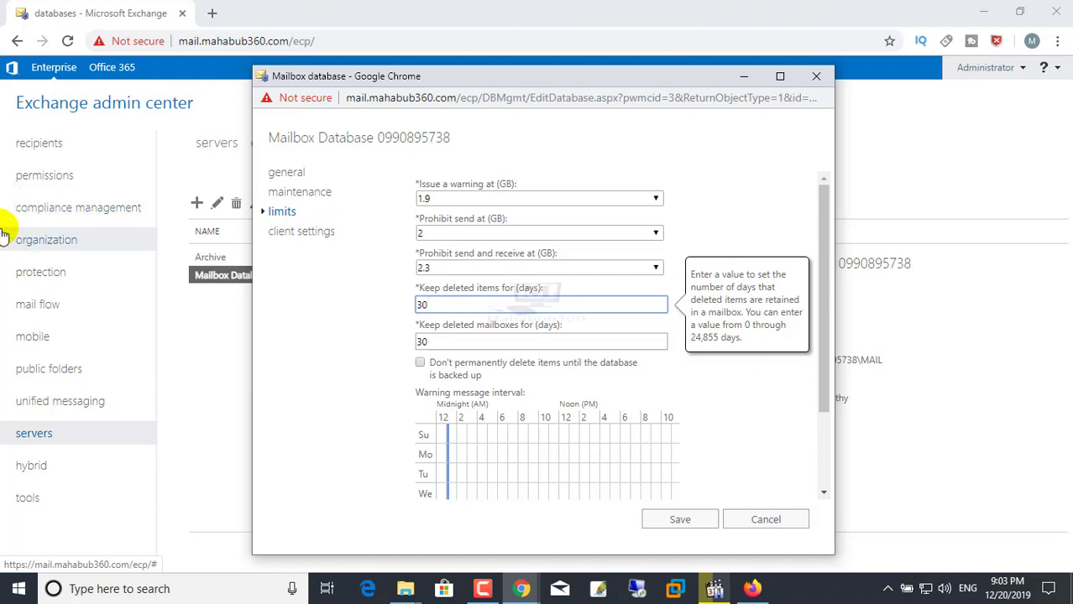
triple_click(334, 324)
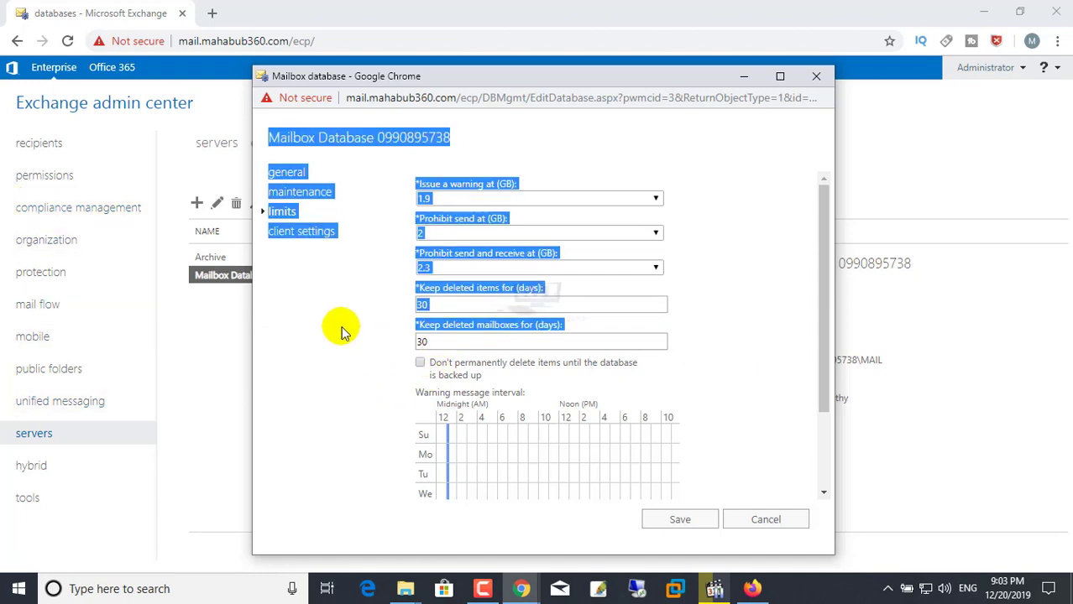
left_click(333, 325)
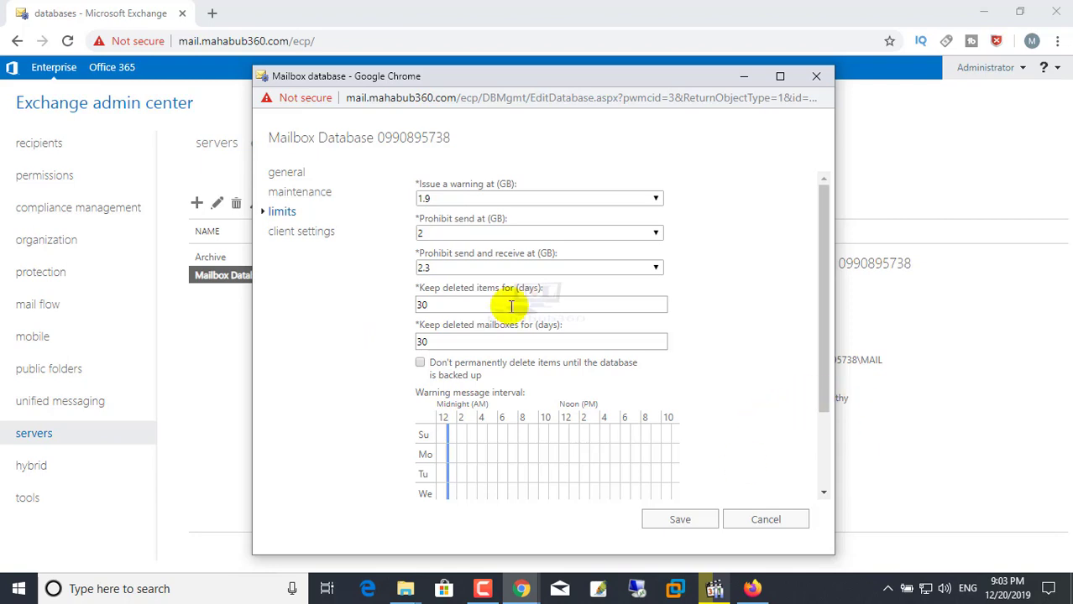
left_click(679, 522)
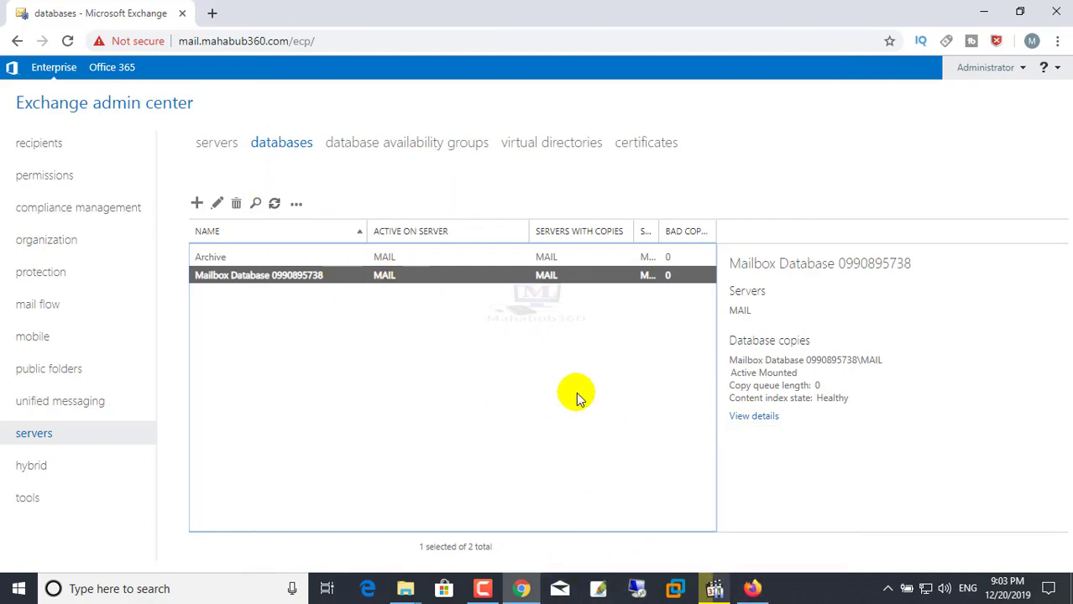
Switch back to the webmail in Firefox and permanently delete all messages in the Deleted Items folder.
left_click(752, 589)
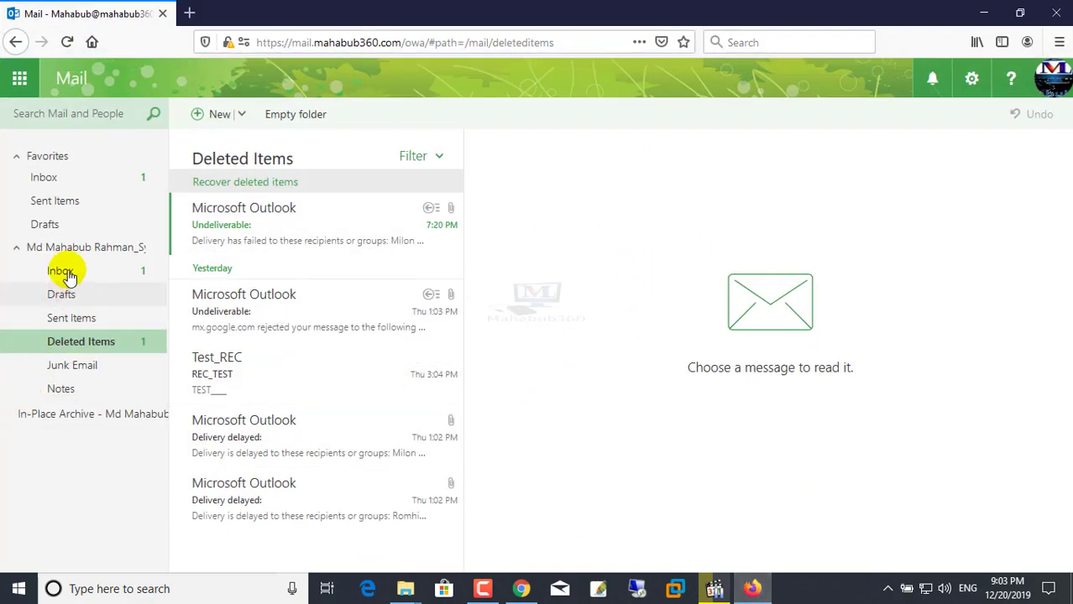
left_click(42, 174)
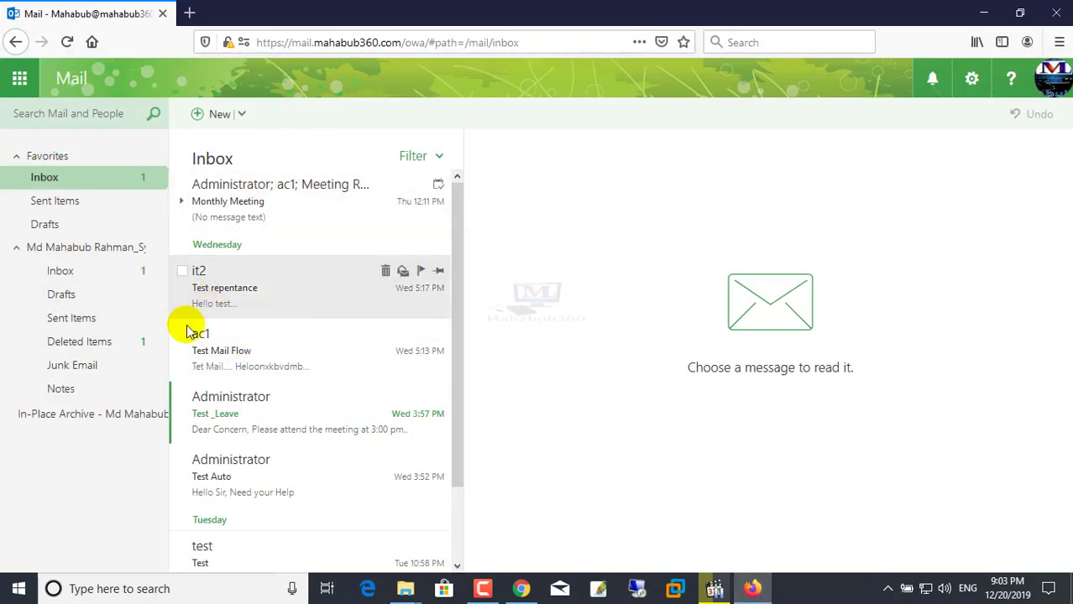
left_click(76, 344)
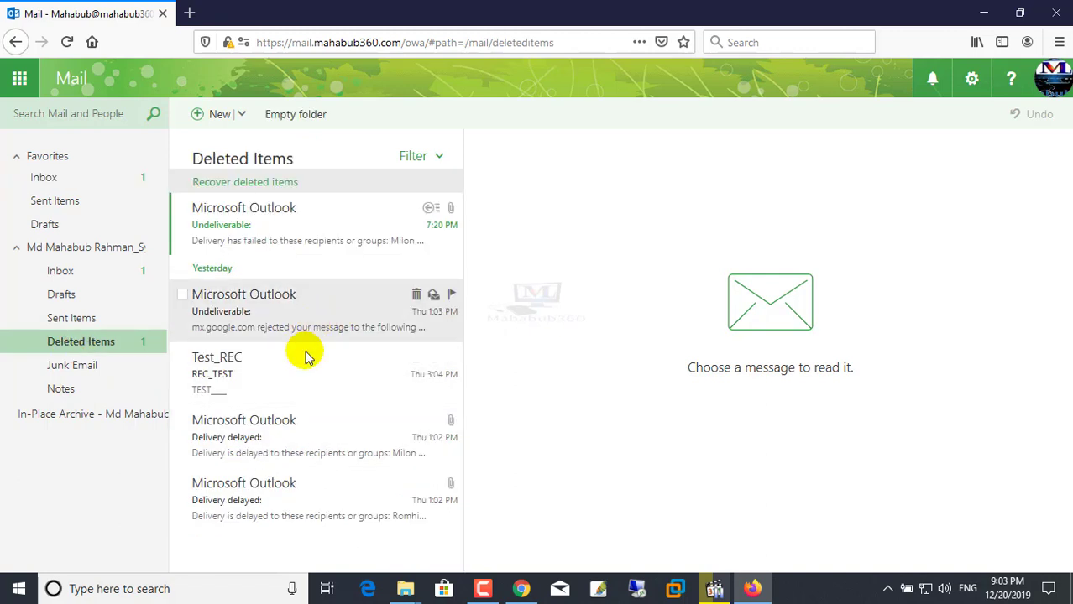
left_click(182, 155)
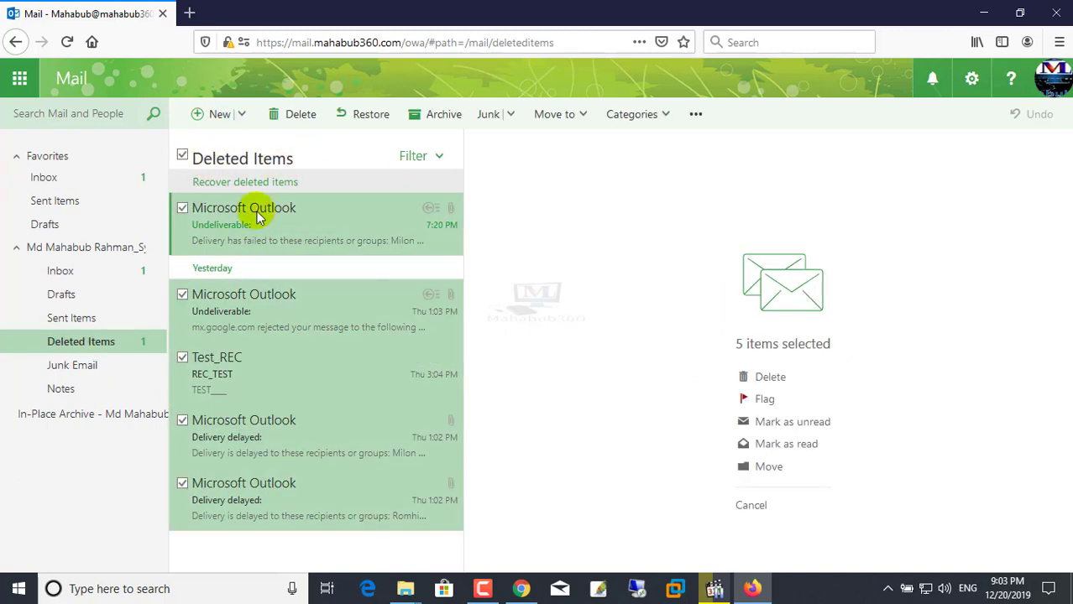
left_click(304, 112)
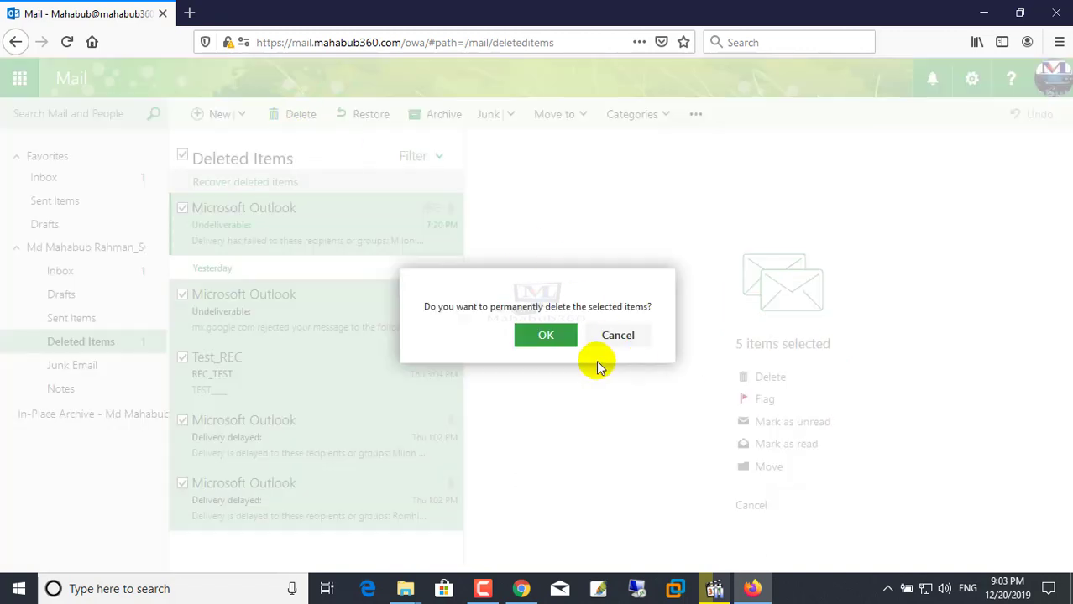
left_click(546, 336)
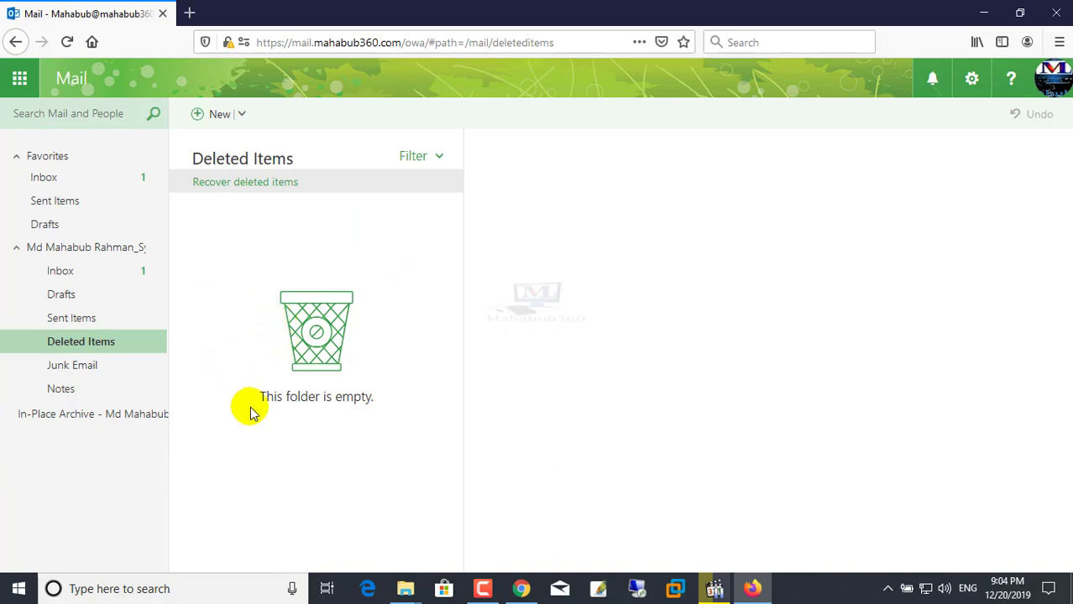
left_click(522, 589)
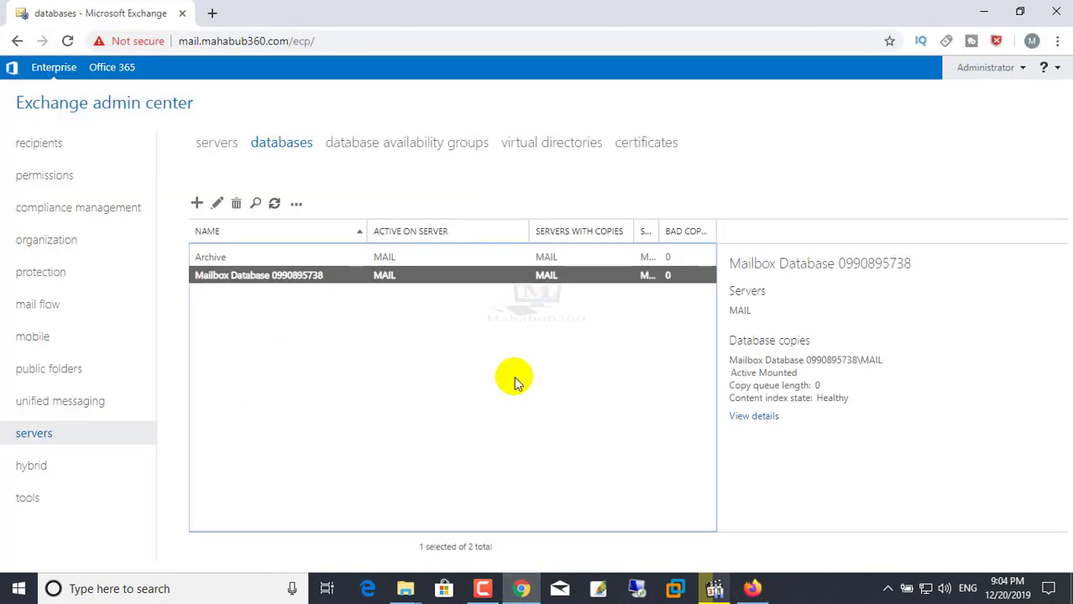
left_click(350, 354)
double_click(282, 277)
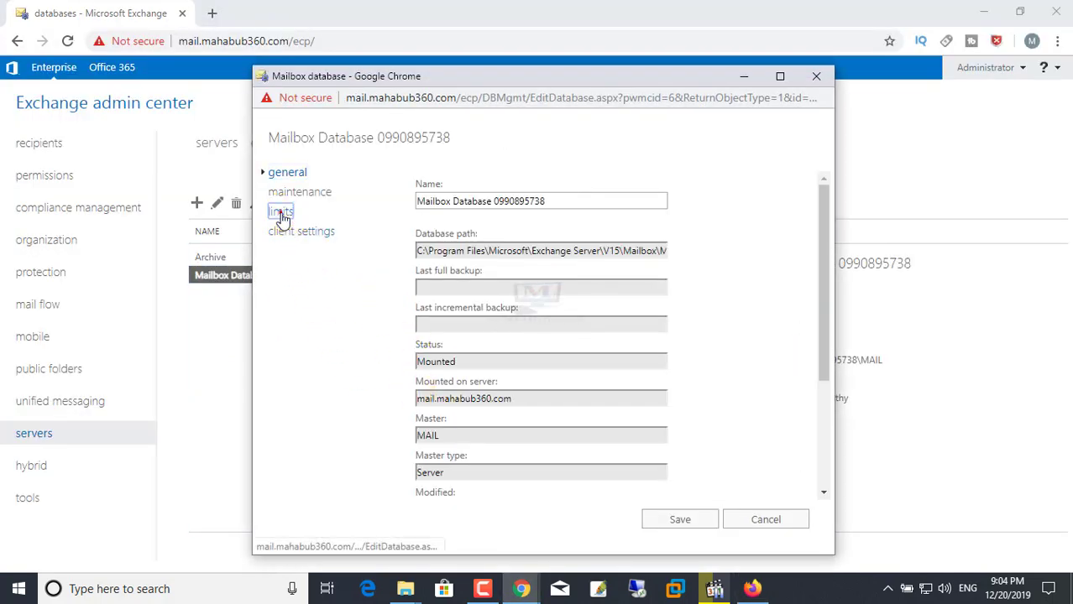
left_click(282, 212)
double_click(418, 306)
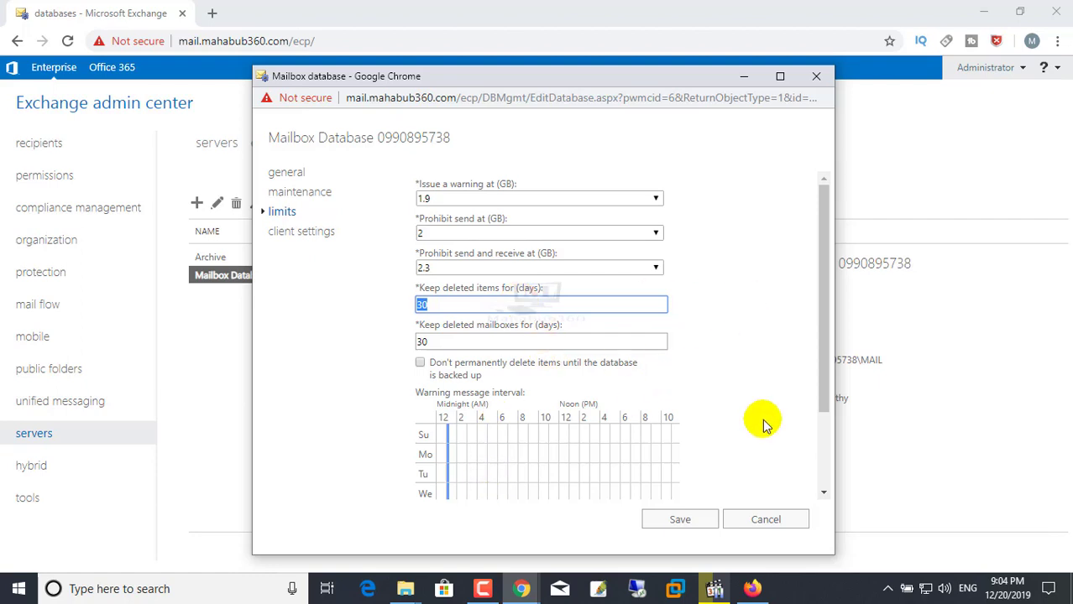
left_click(777, 520)
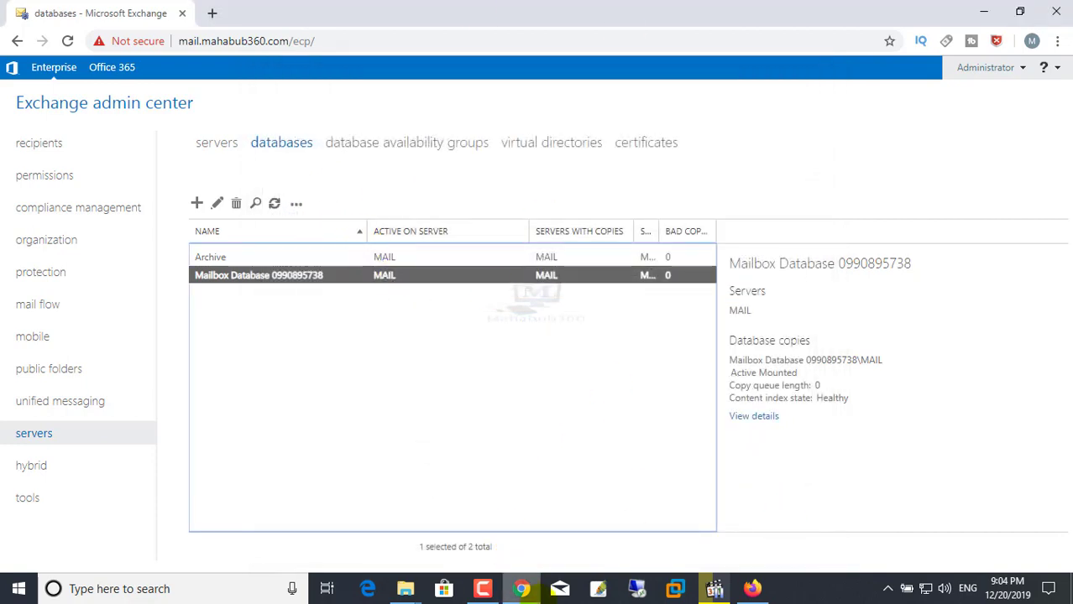
Return to the webmail in Firefox and open the recoverable deleted items in a maximized window.
left_click(751, 589)
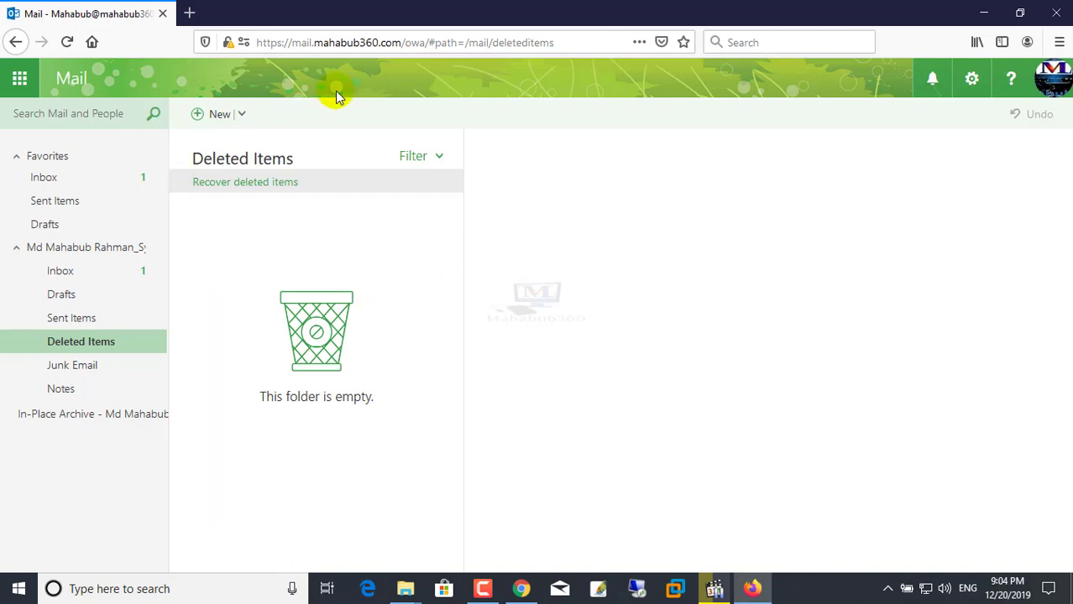
left_click(219, 189)
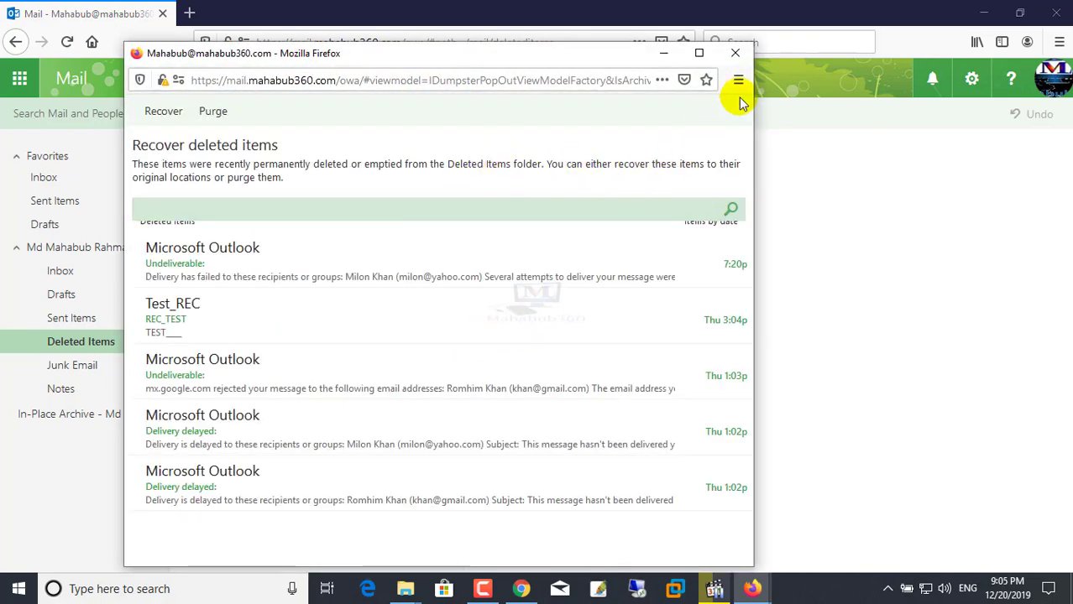
left_click(699, 55)
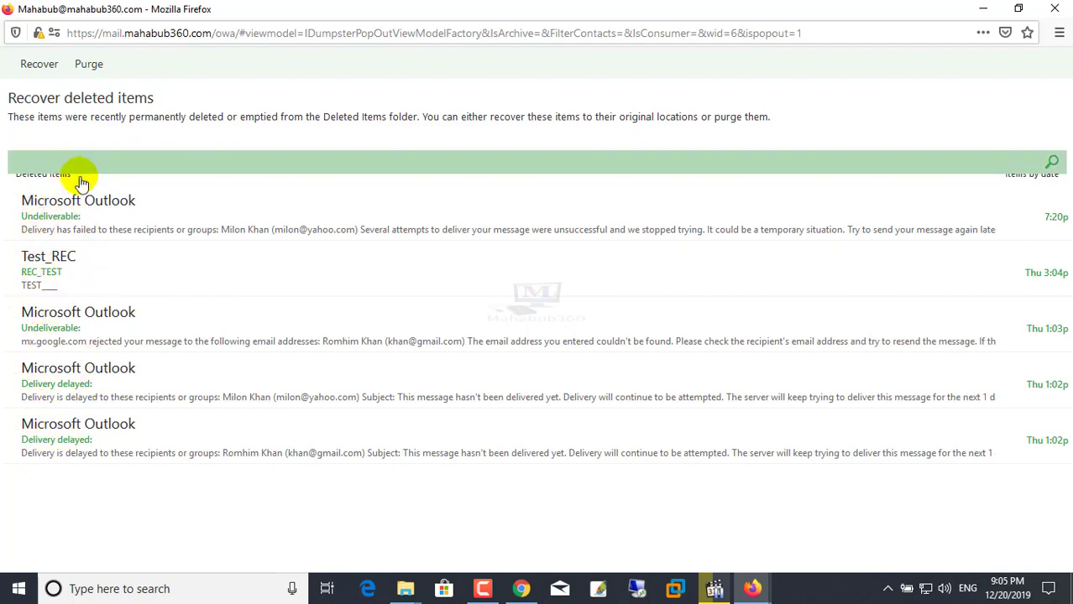
Recover the REC_TEST message from Test_REC to its original folder, checking where mail items are restored before confirming.
left_click(12, 258)
left_click(13, 258)
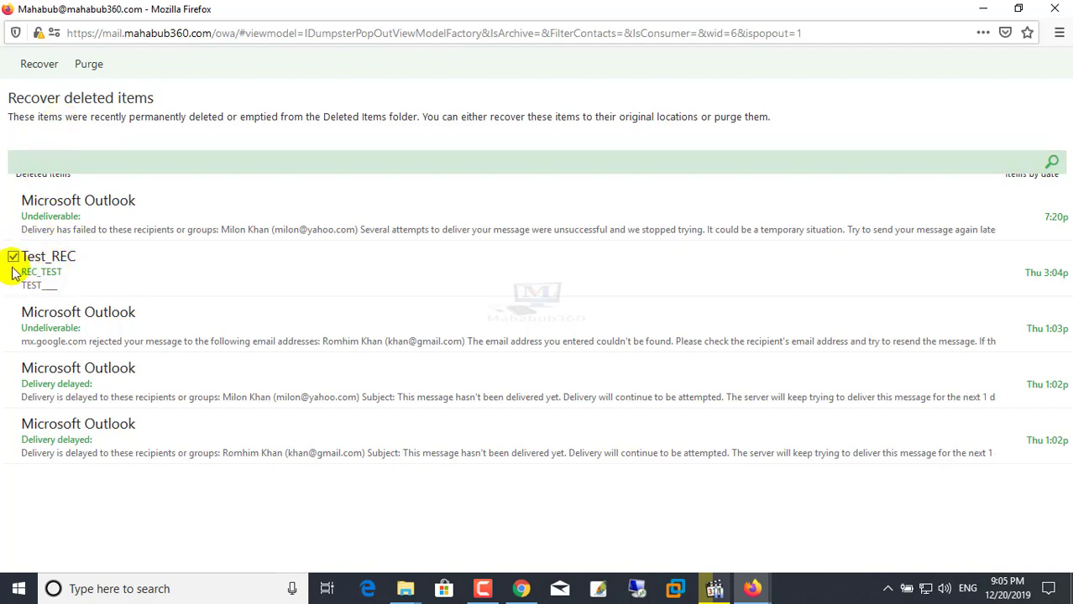
left_click(39, 65)
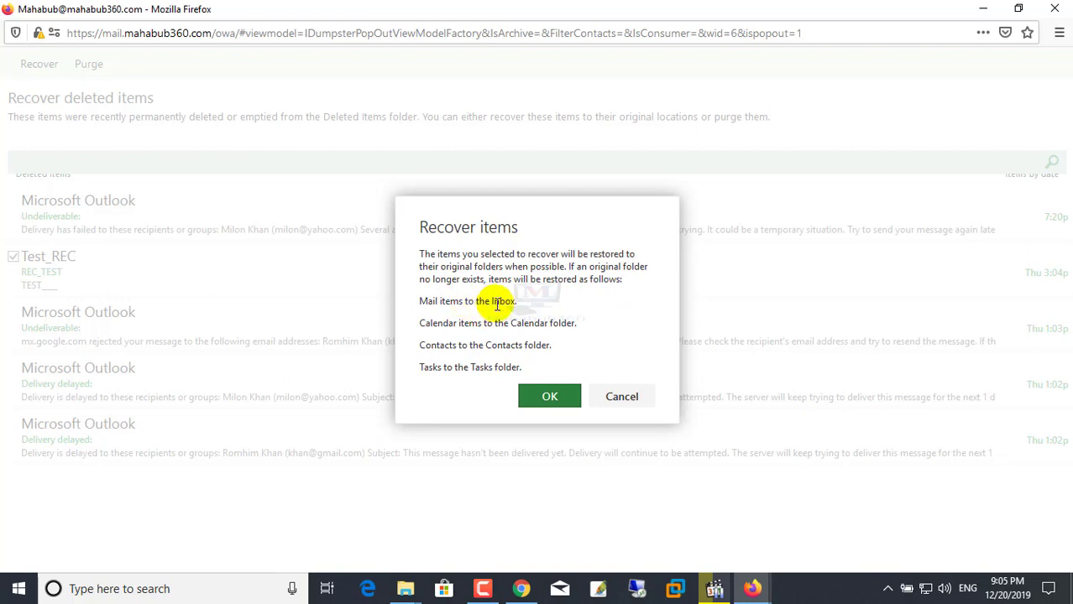
left_click_drag(514, 301, 479, 289)
left_click(563, 304)
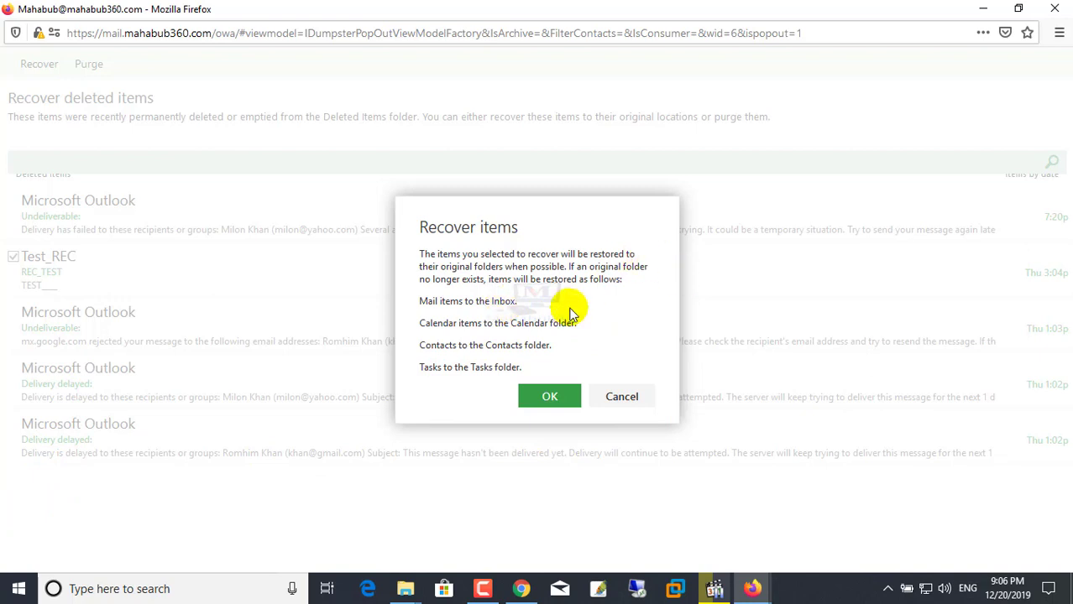
left_click_drag(541, 303, 435, 300)
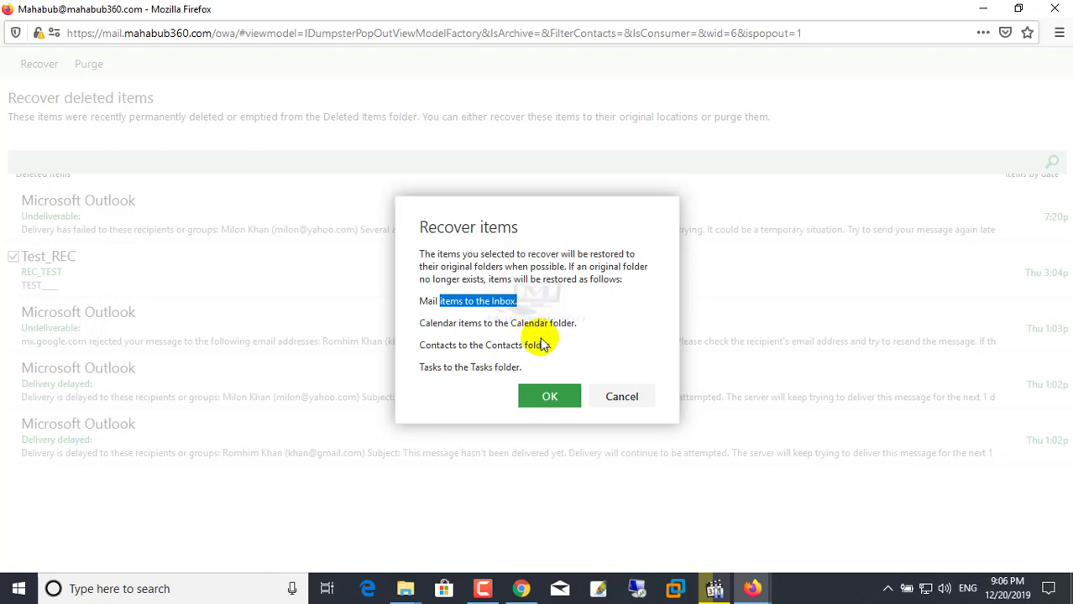
left_click(553, 396)
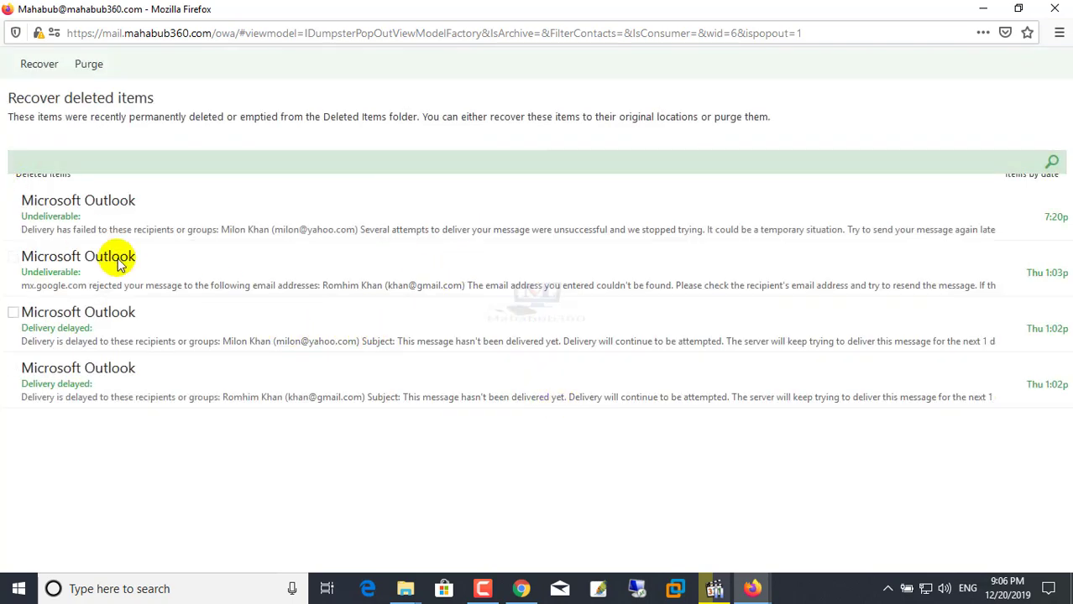
Minimize the recovery window and open the recovered REC_TEST message in the Inbox to check it.
left_click(982, 10)
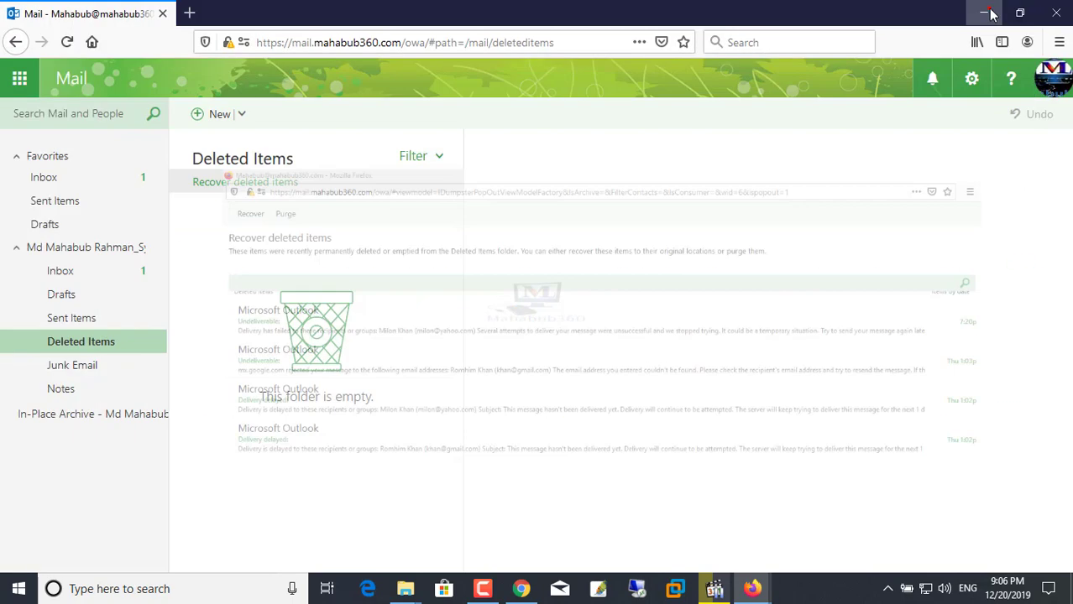
left_click(50, 177)
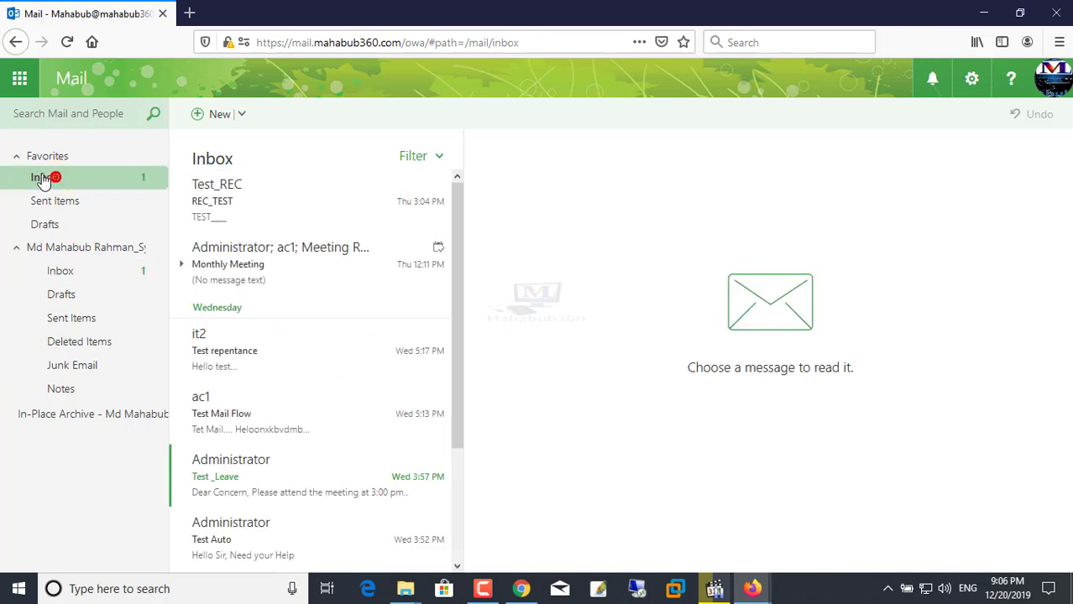
left_click(217, 200)
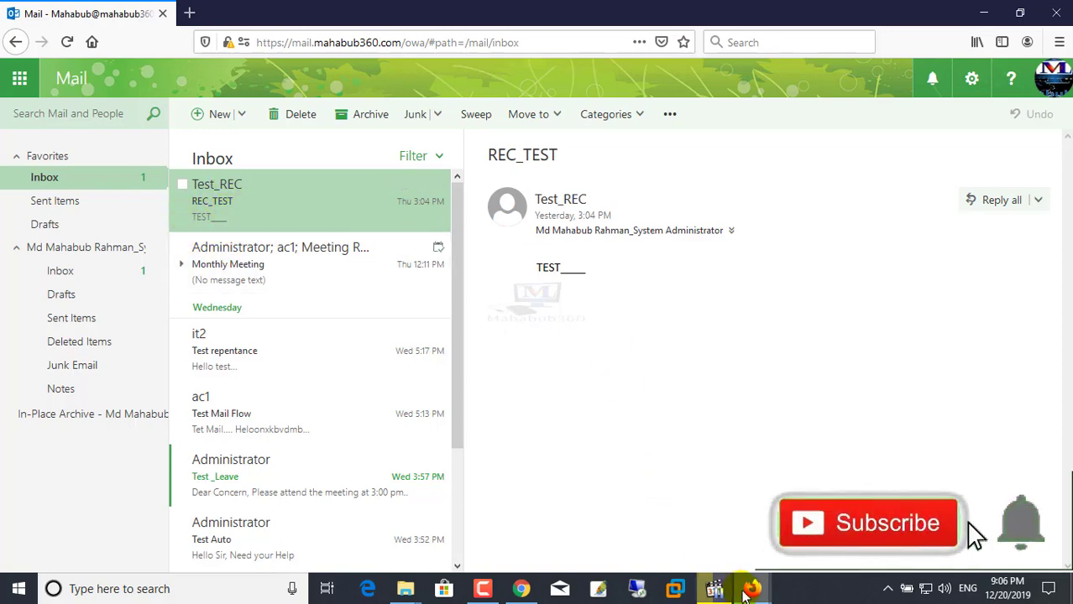
Bring back the recovery window and select all remaining Microsoft Outlook messages, then close it without recovering or purging them.
mouse_move(751, 589)
left_click(709, 494)
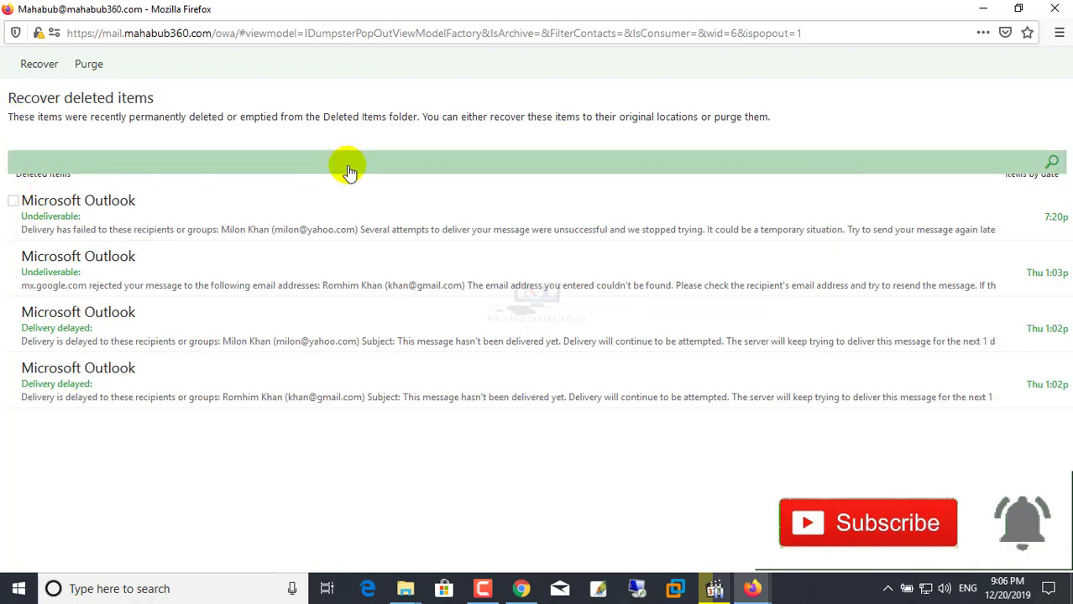
left_click(13, 201)
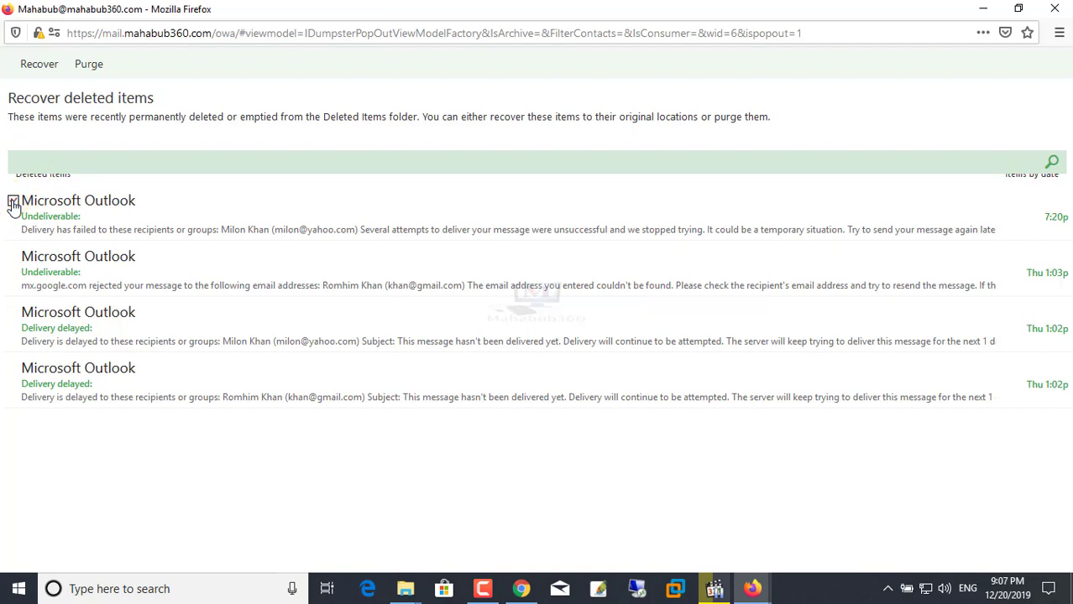
left_click(13, 257)
left_click(13, 312)
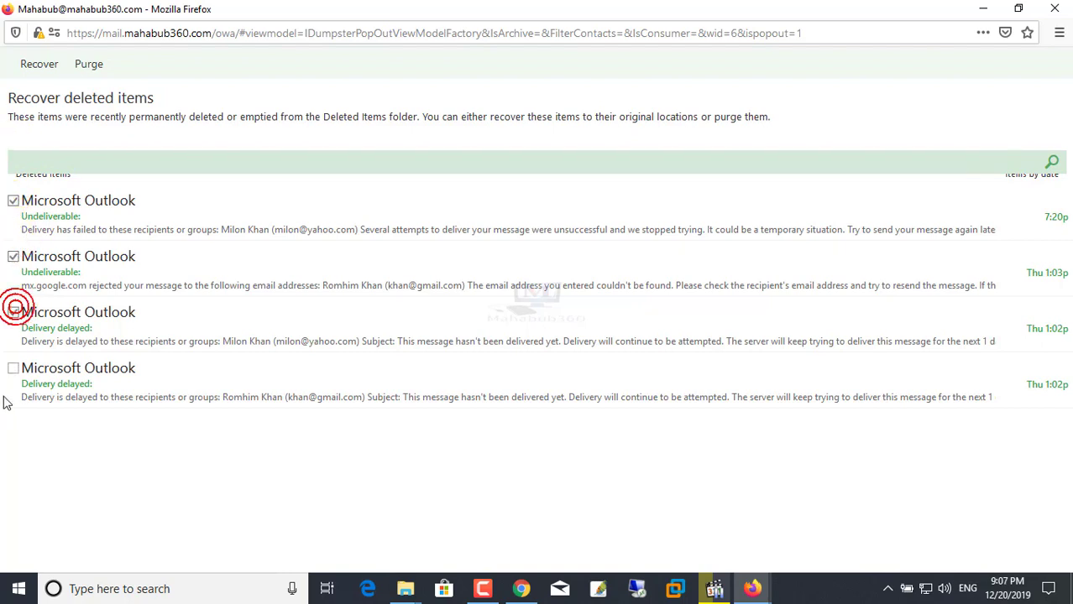
left_click(13, 368)
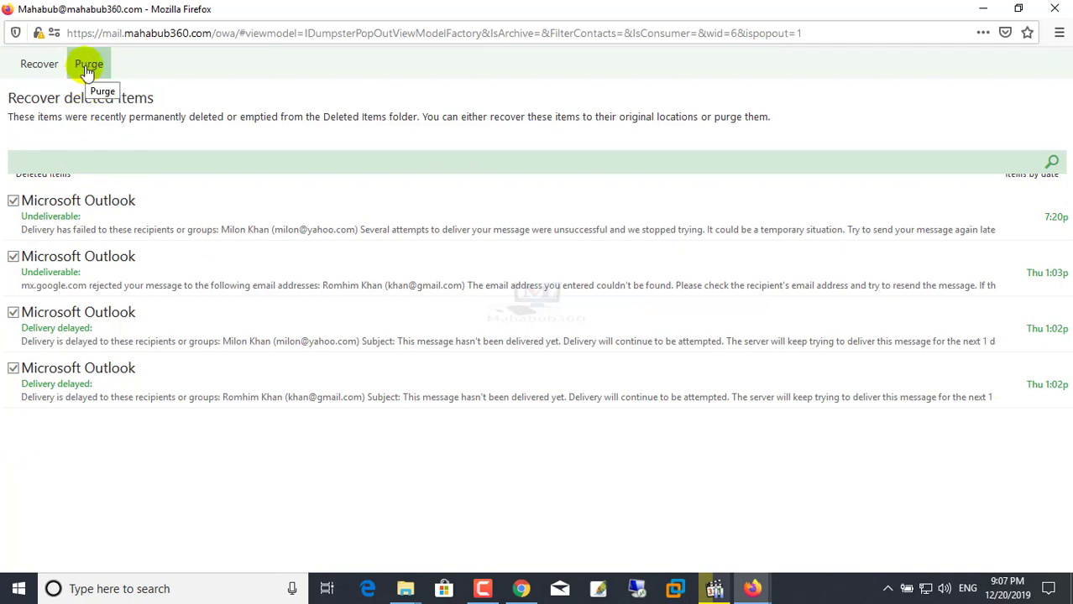
left_click(1055, 9)
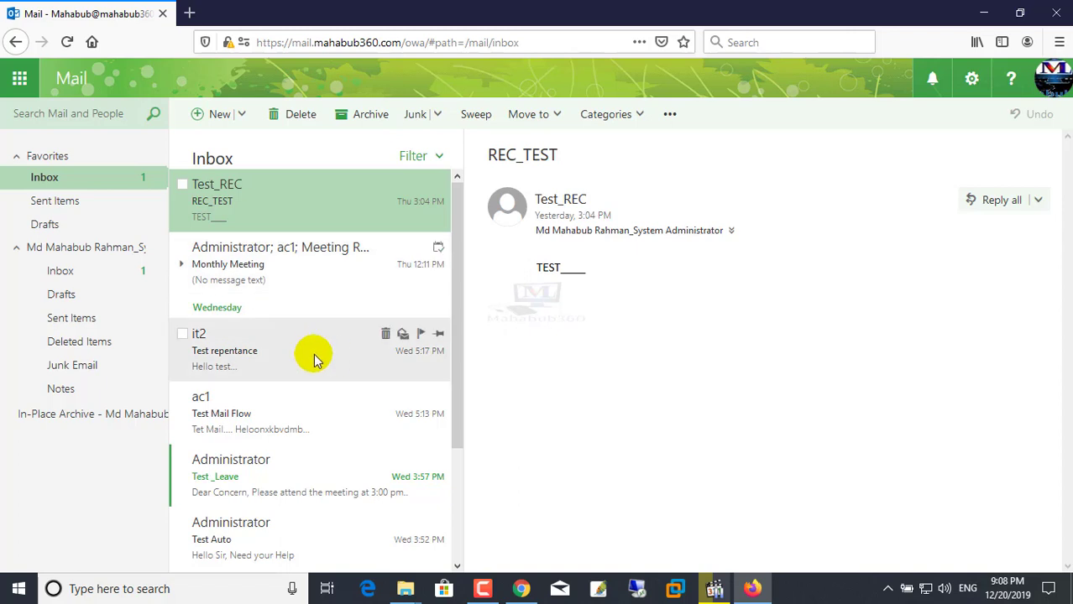
left_click(92, 350)
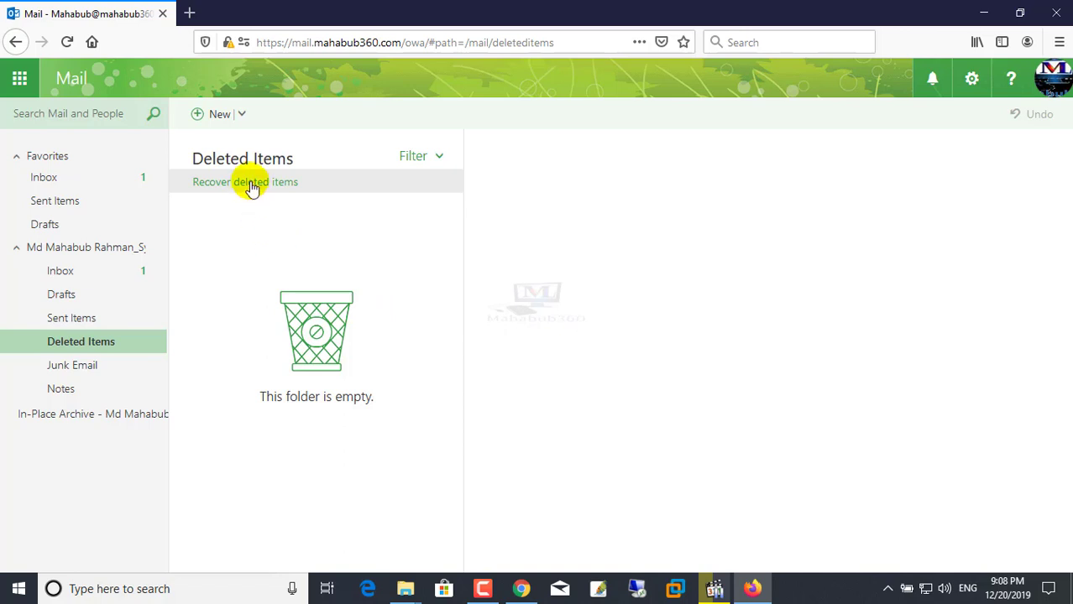
left_click(521, 589)
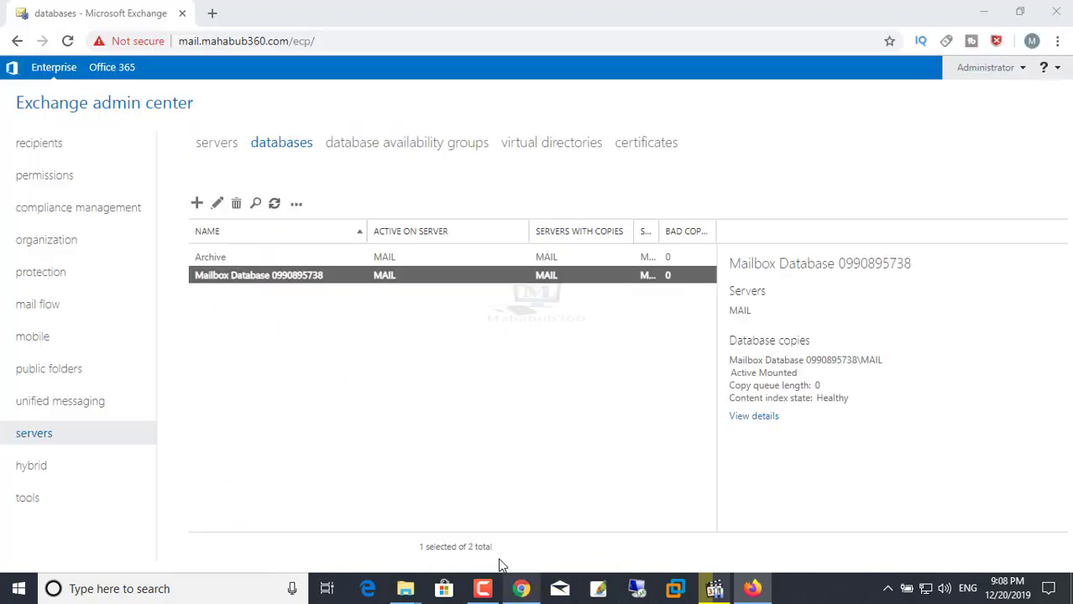
double_click(223, 274)
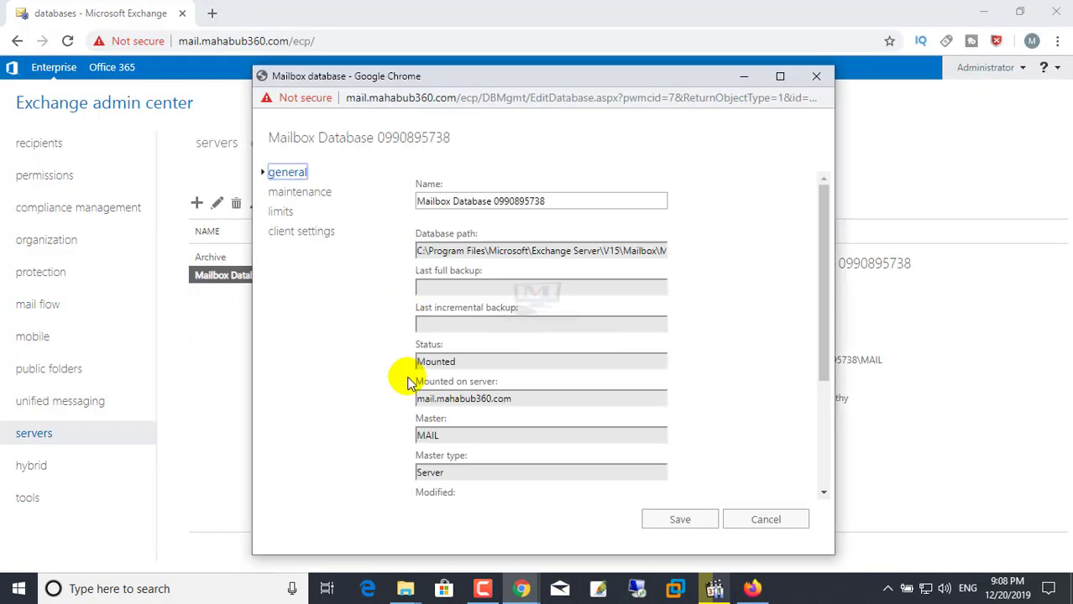
left_click(278, 212)
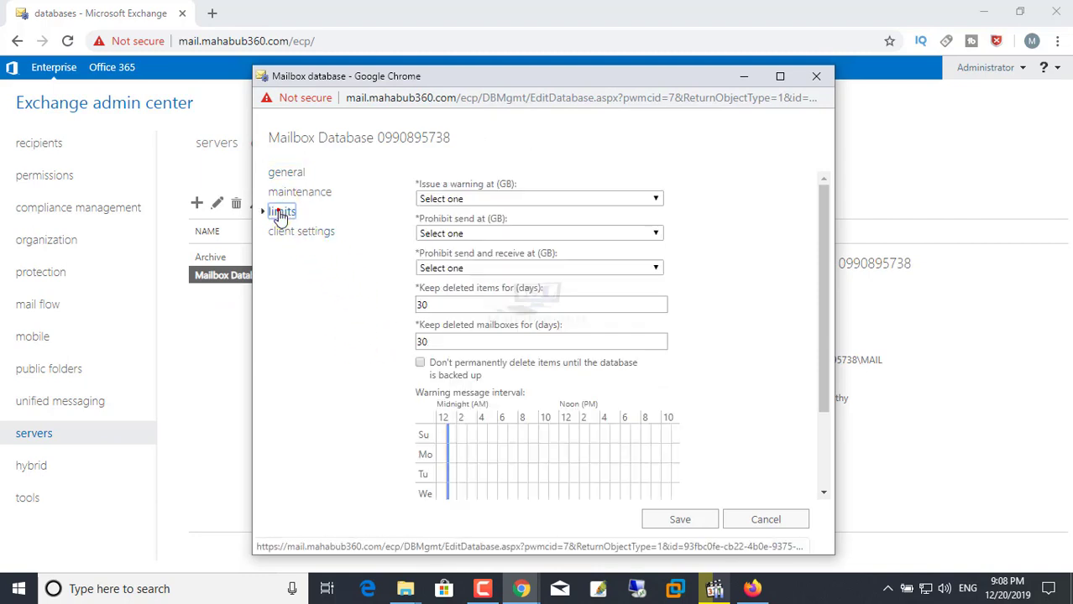
left_click(446, 304)
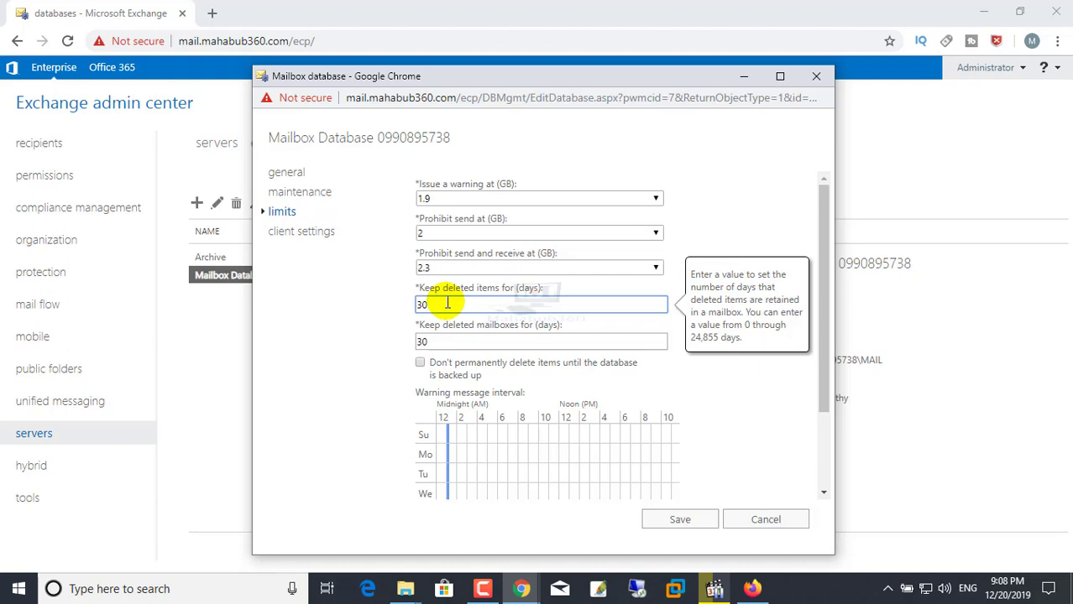
left_click(756, 518)
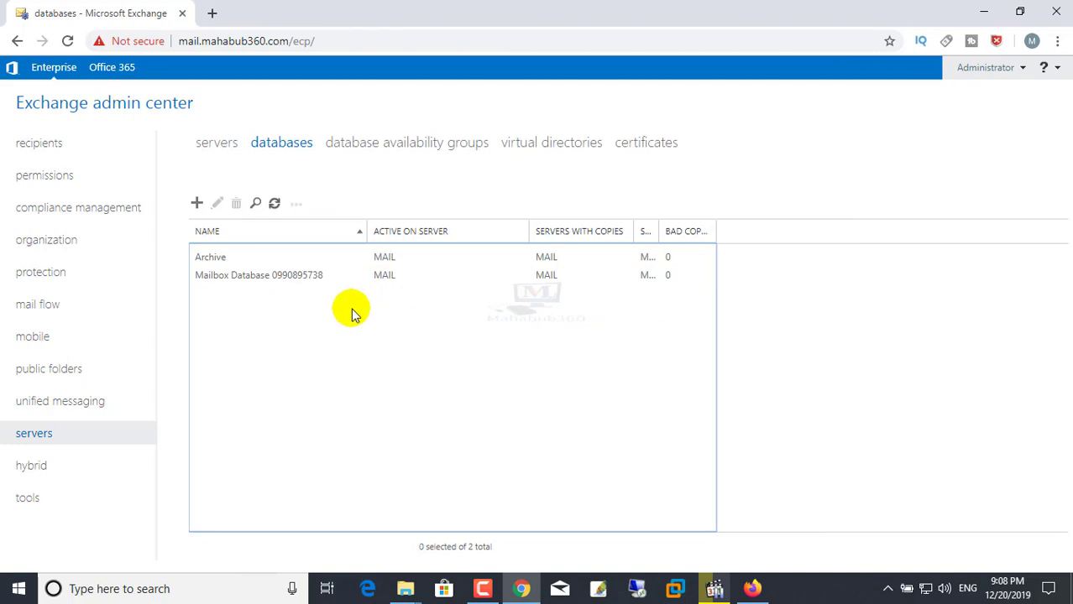
left_click(316, 334)
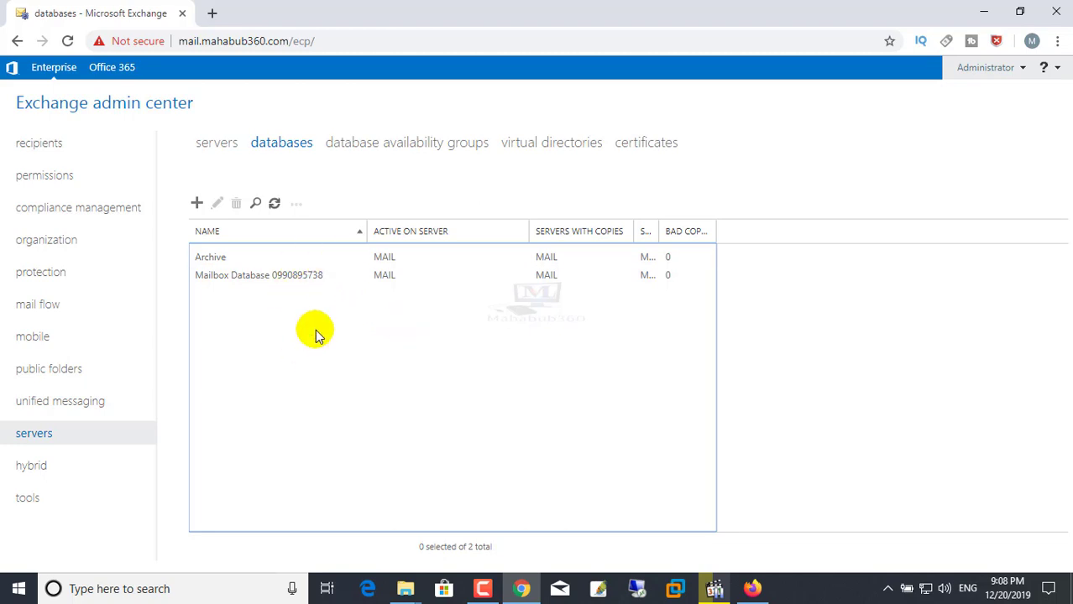